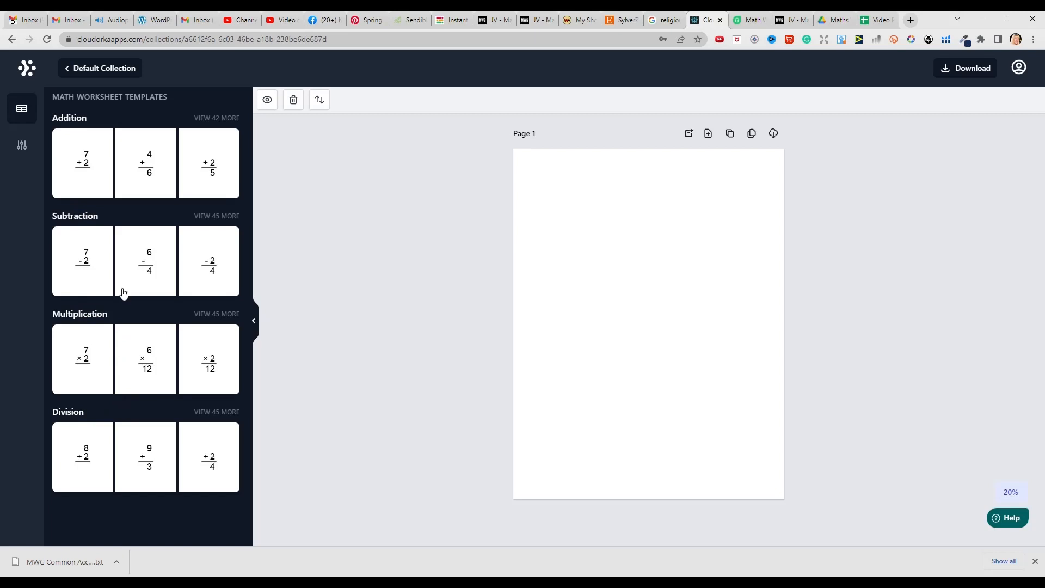
# - Browse the full set of Addition worksheet templates in the Default Collection
pyautogui.click(220, 117)
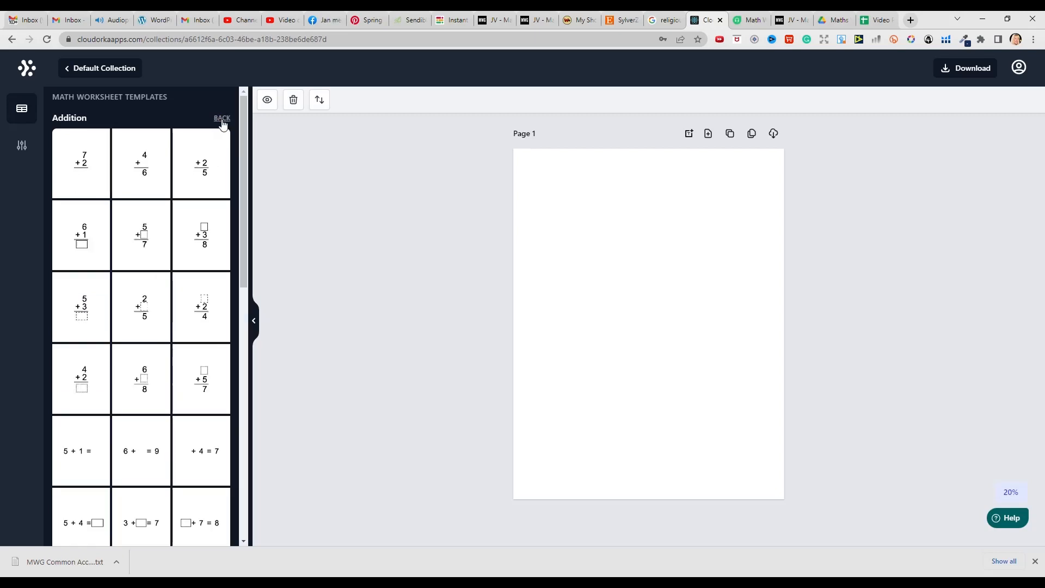
pyautogui.moveTo(246, 136); pyautogui.dragTo(246, 205)
pyautogui.moveTo(245, 244); pyautogui.dragTo(258, 512)
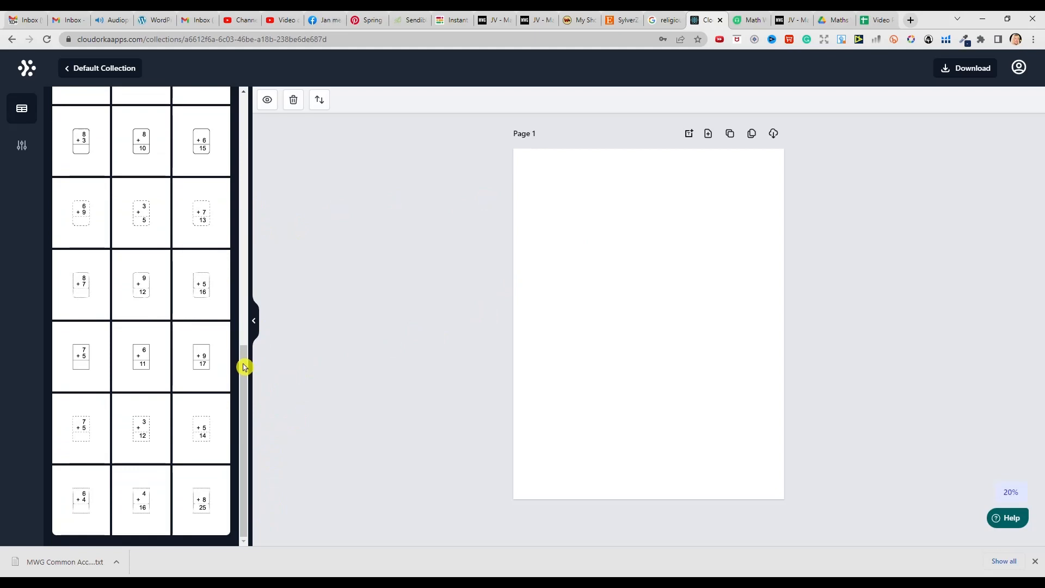
pyautogui.moveTo(243, 367); pyautogui.dragTo(240, 242)
pyautogui.moveTo(244, 356); pyautogui.dragTo(243, 312)
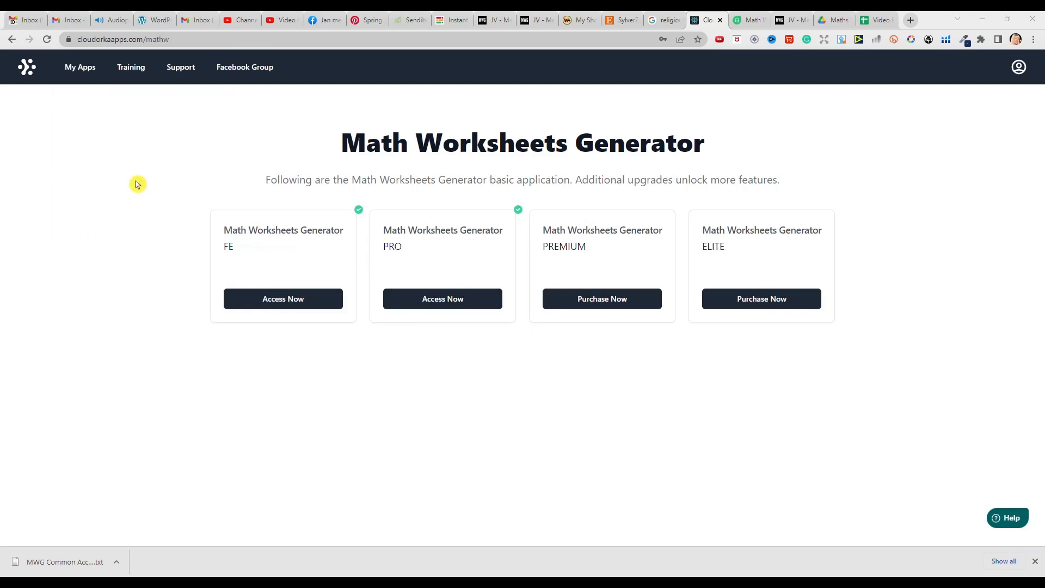
# - Open the Default Collection in the PRO edition and review its worksheet template categories and image upload area
pyautogui.click(442, 300)
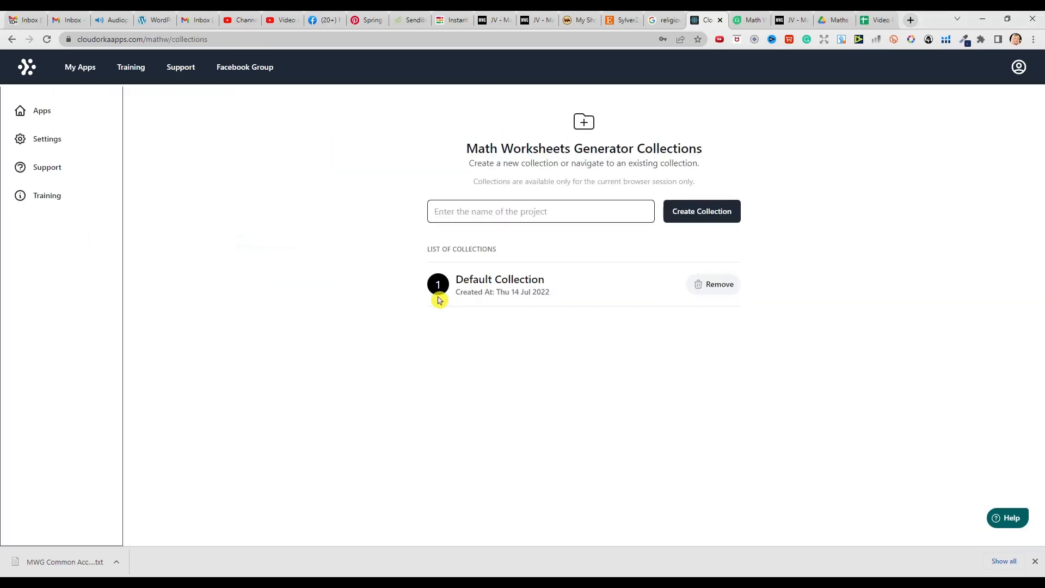
pyautogui.click(520, 281)
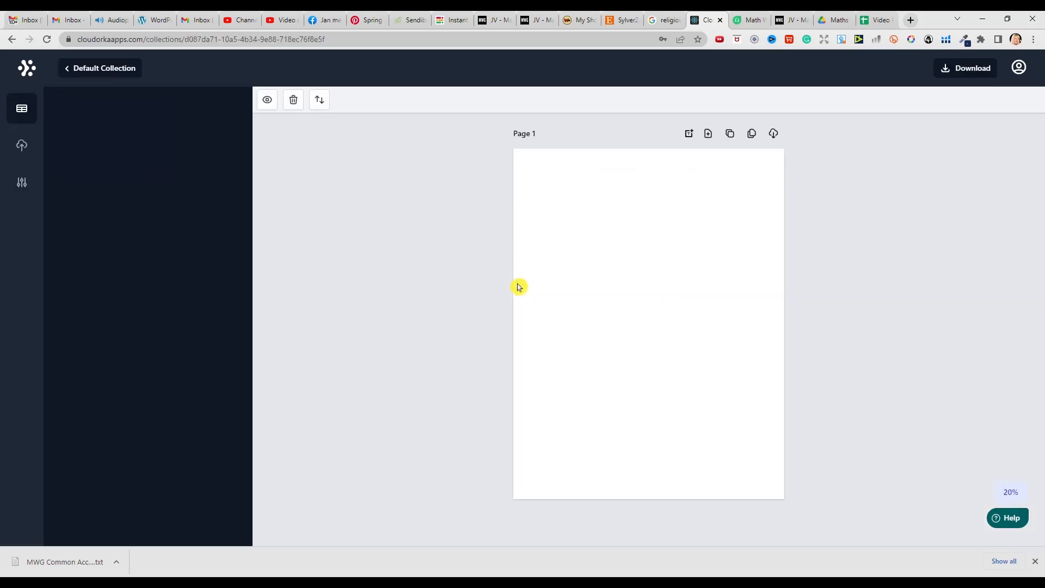
pyautogui.moveTo(244, 250); pyautogui.dragTo(249, 516)
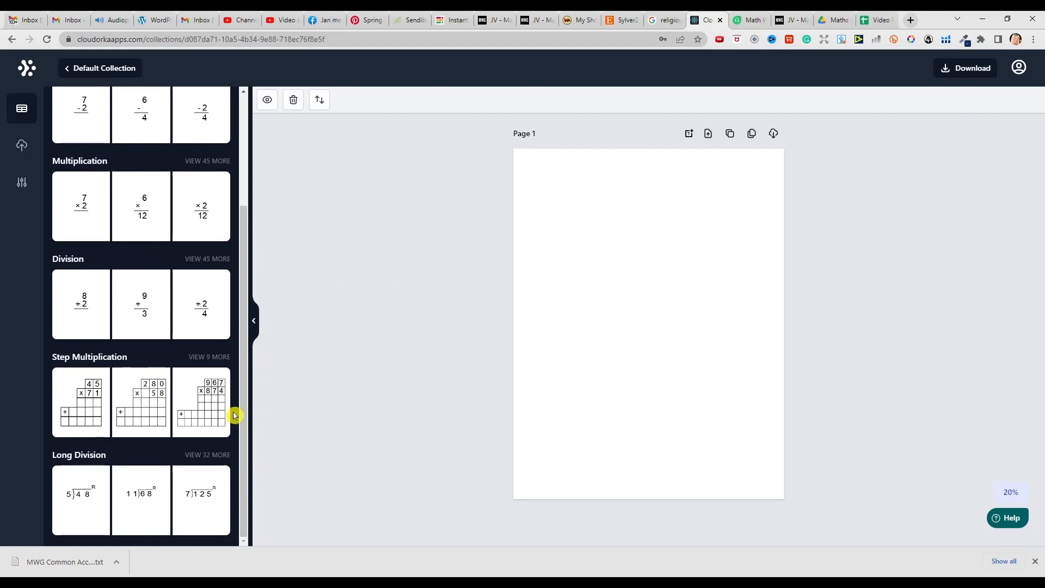
pyautogui.moveTo(243, 410); pyautogui.dragTo(246, 273)
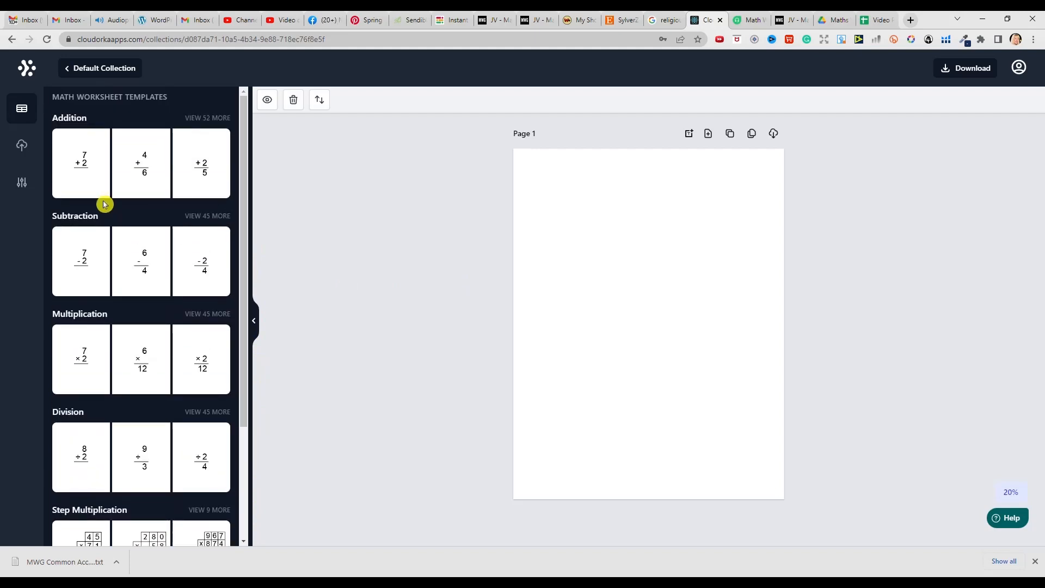
pyautogui.click(22, 151)
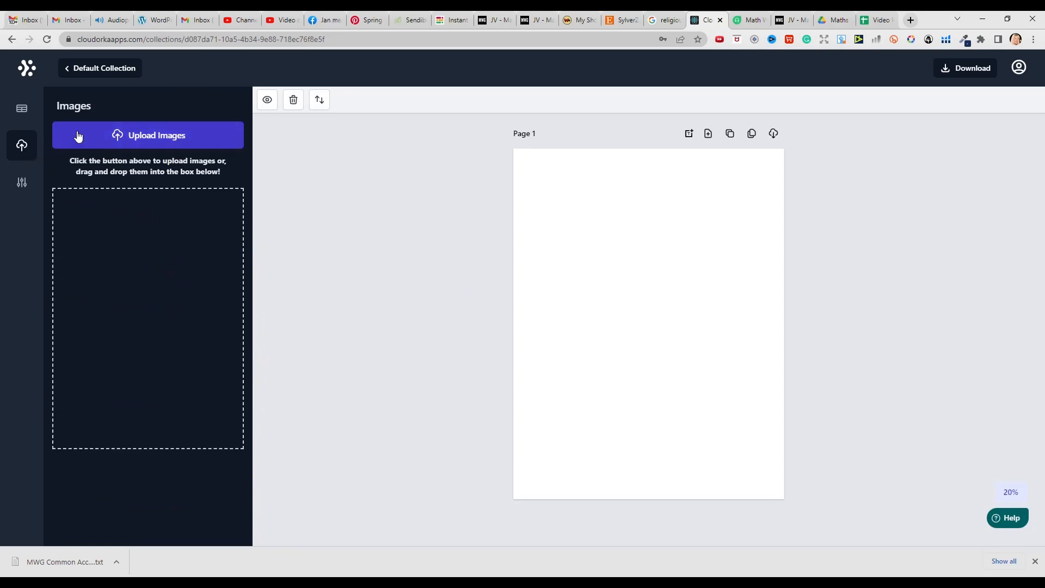
pyautogui.click(22, 116)
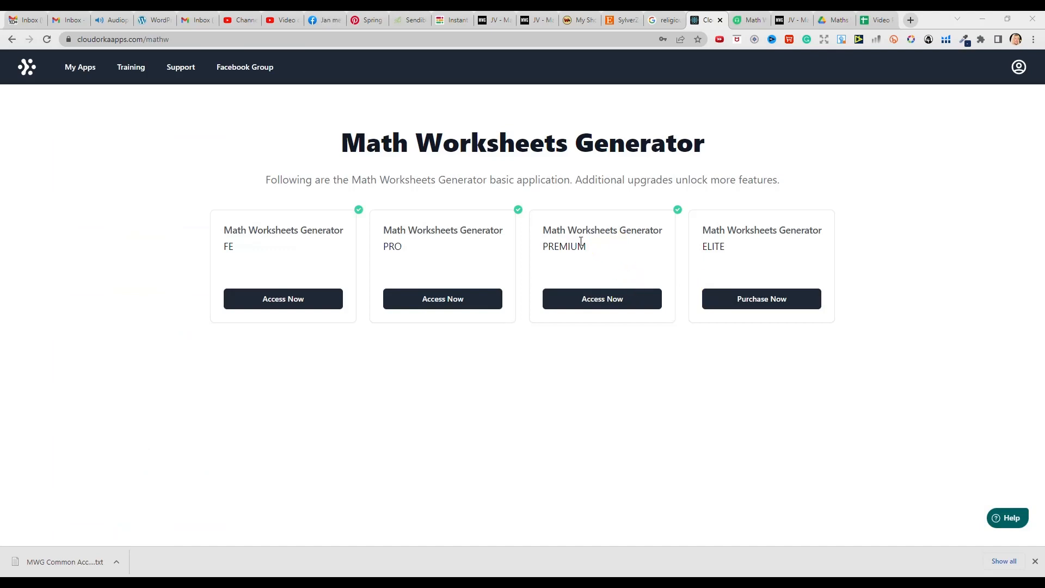
# - Open the Default Collection in the PREMIUM edition and review its worksheet template categories, including Time, and its image upload area
pyautogui.click(601, 302)
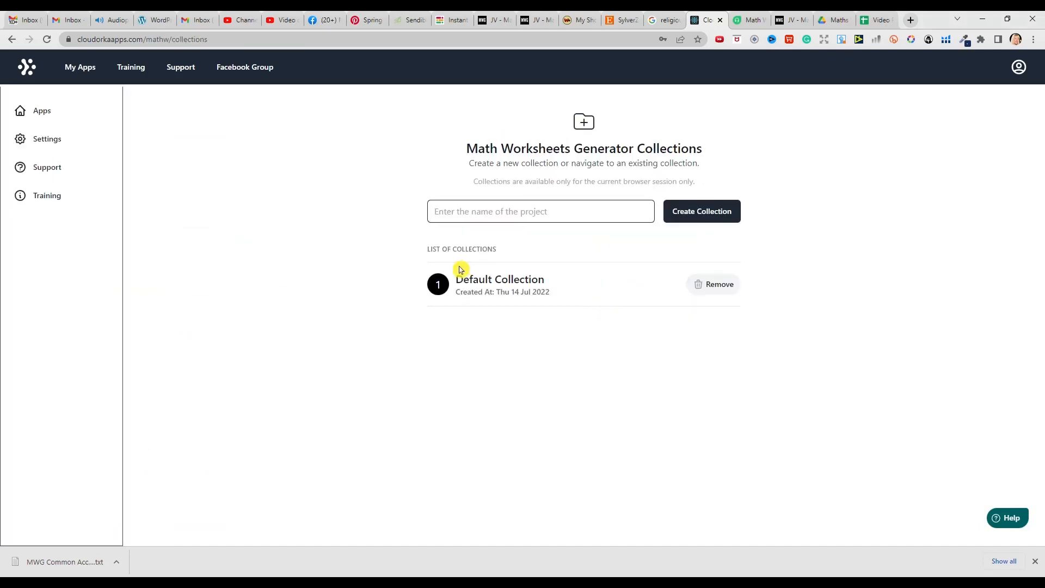
pyautogui.click(486, 284)
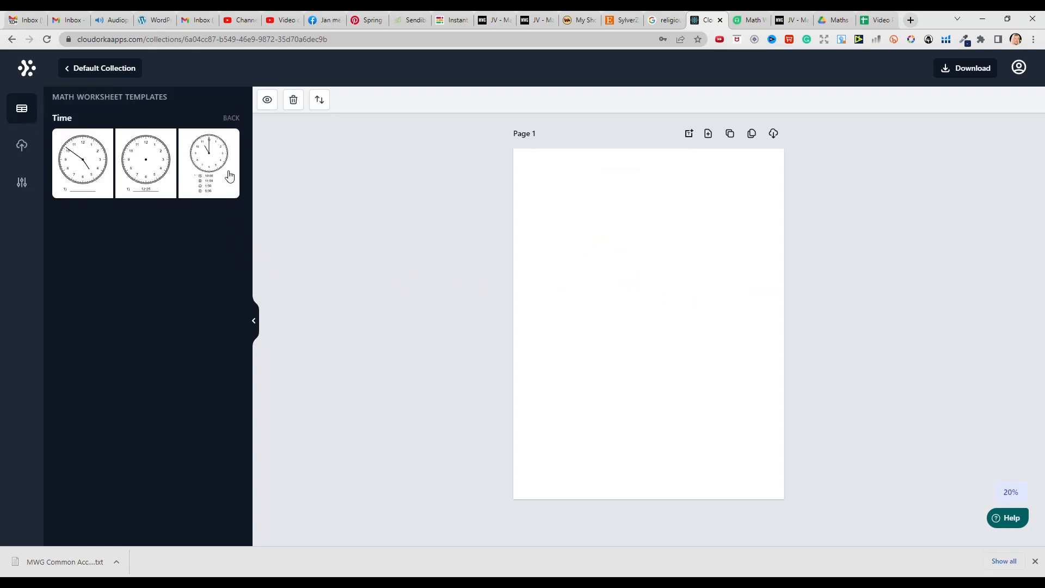
pyautogui.click(230, 119)
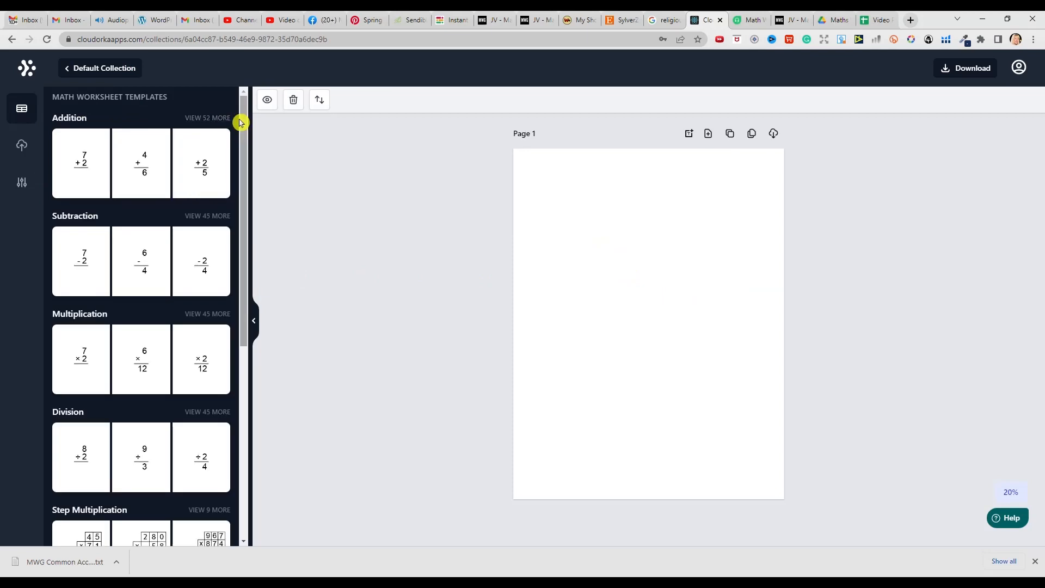
pyautogui.moveTo(248, 122)
pyautogui.mouseDown()
pyautogui.moveTo(250, 144)
pyautogui.moveTo(249, 121)
pyautogui.mouseUp()
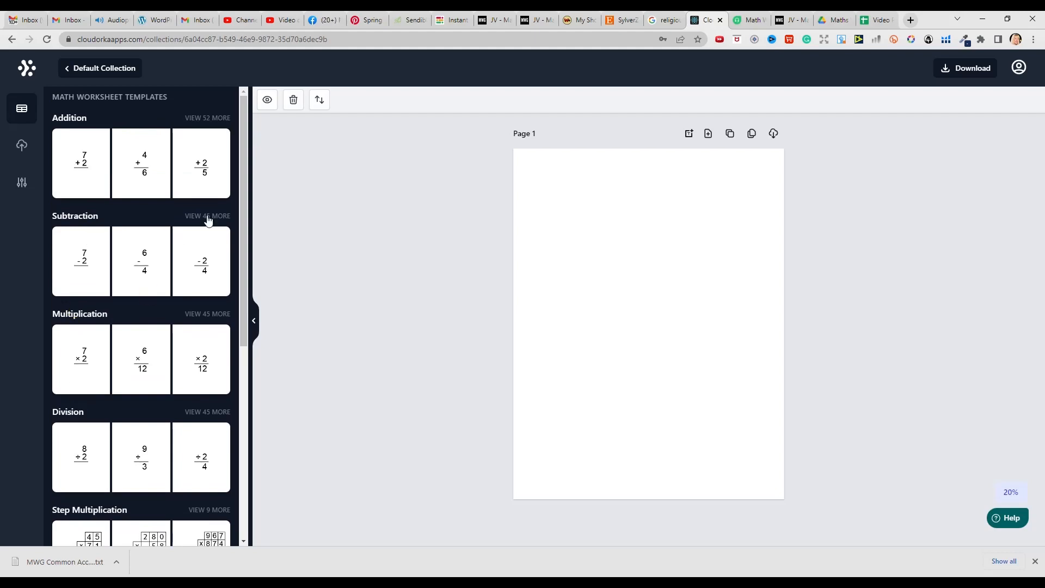
pyautogui.moveTo(245, 203); pyautogui.dragTo(250, 351)
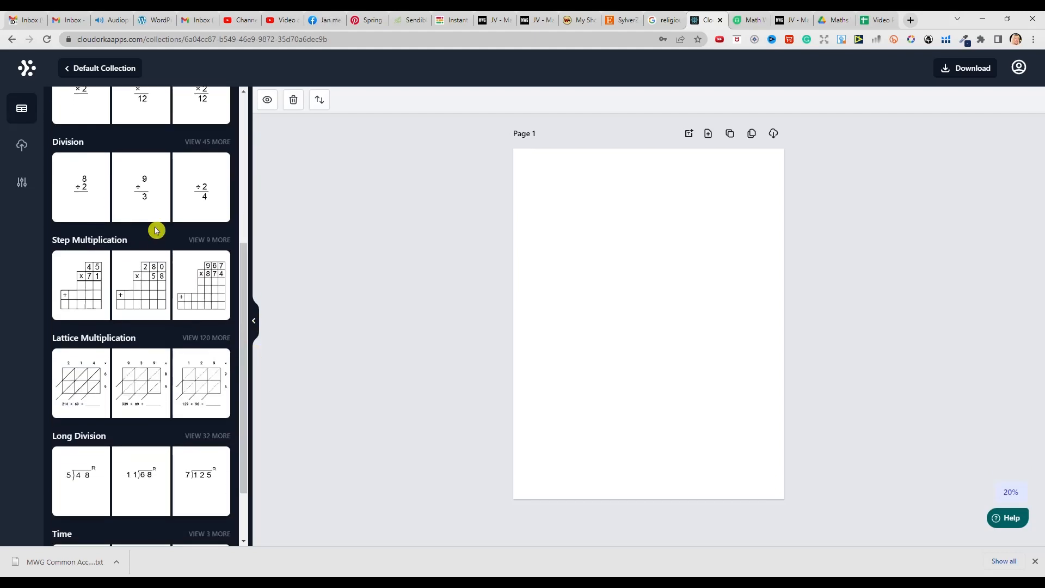
pyautogui.moveTo(246, 345); pyautogui.dragTo(134, 508)
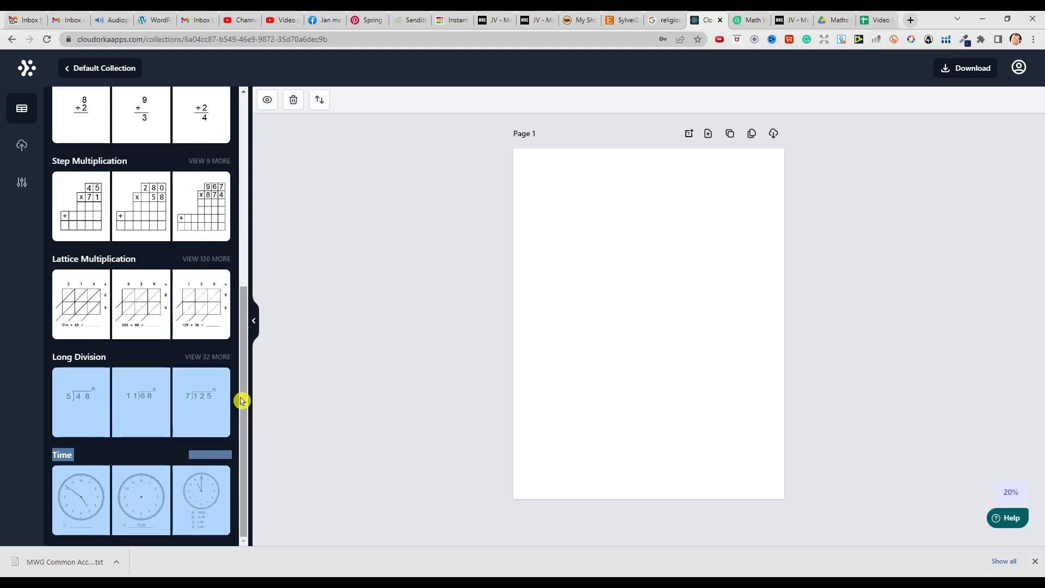
pyautogui.click(19, 151)
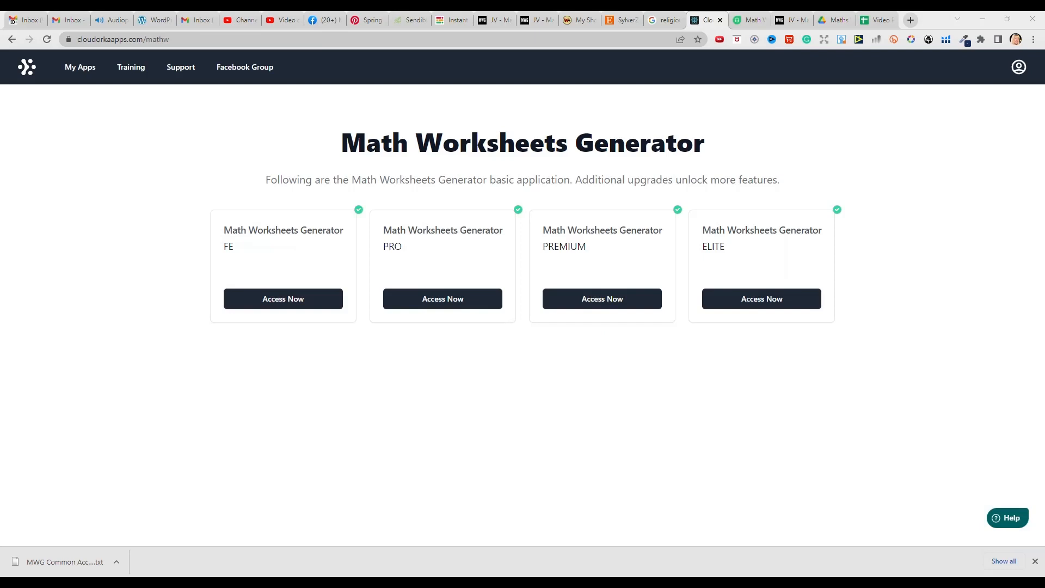
# - Open the Default Collection in the ELITE edition and browse the categories of its built-in image library
pyautogui.click(755, 302)
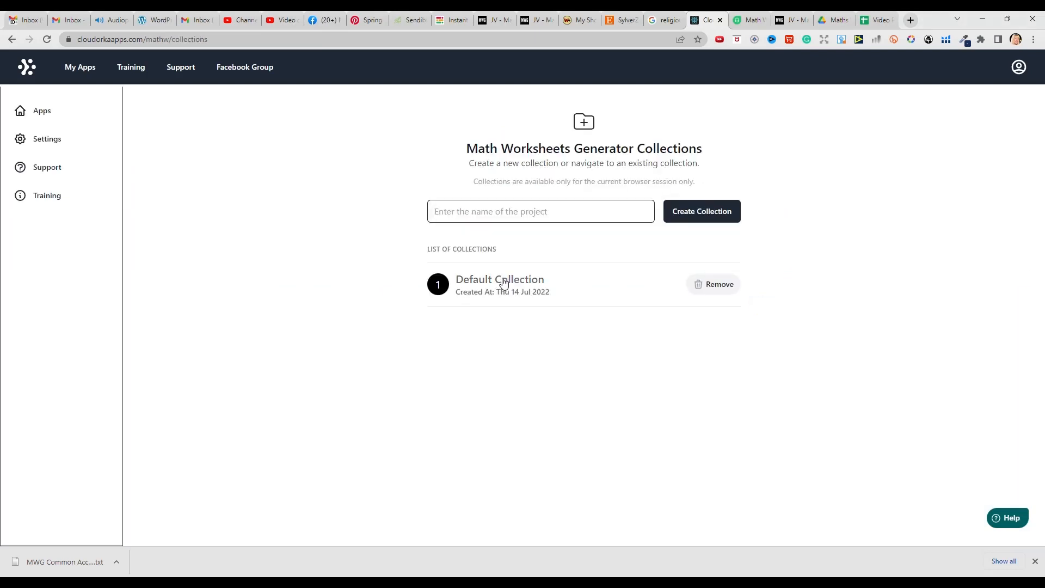
pyautogui.click(504, 282)
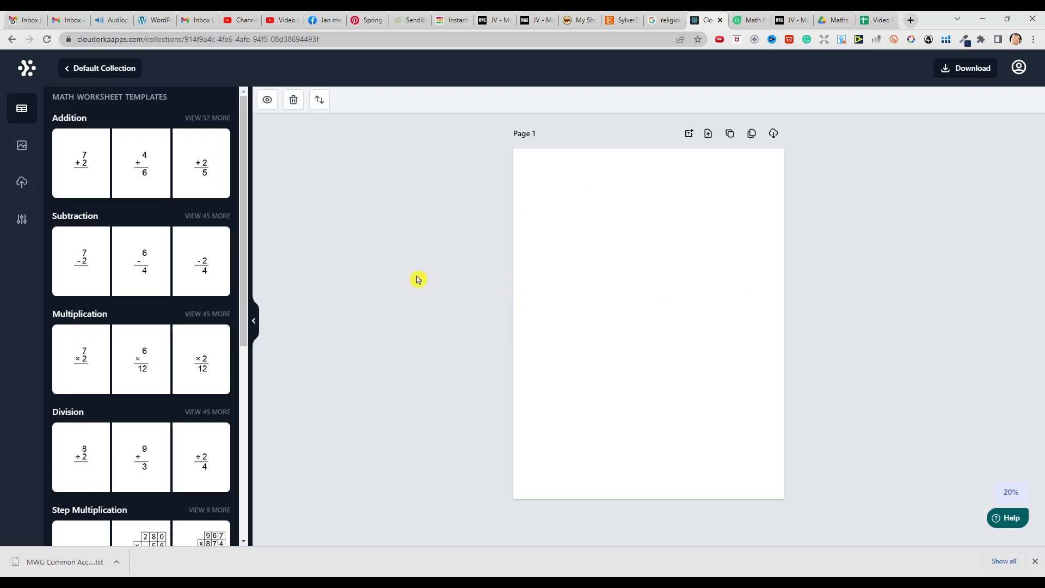
pyautogui.moveTo(240, 244); pyautogui.dragTo(251, 206)
pyautogui.click(22, 144)
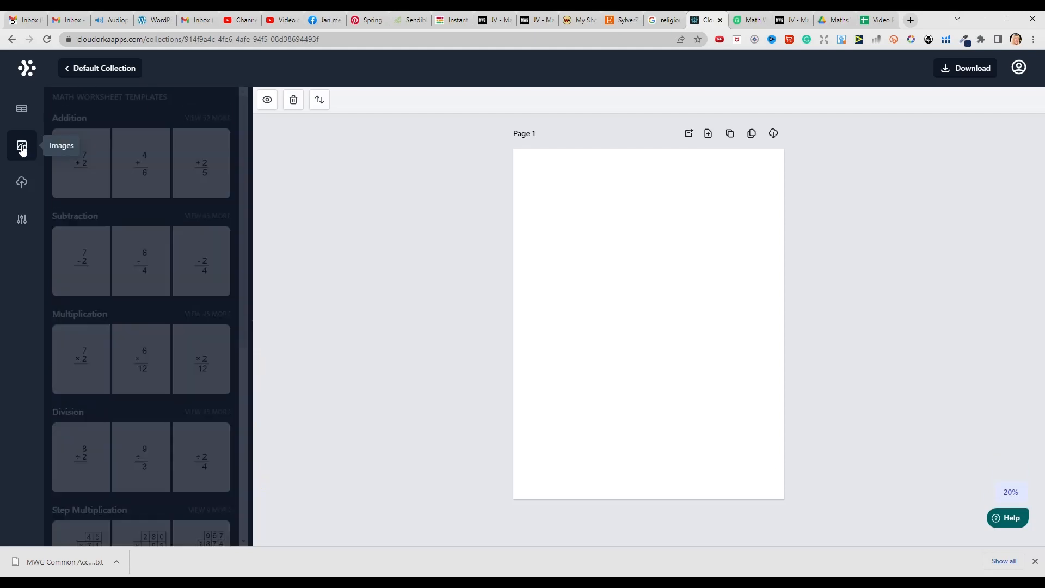
pyautogui.moveTo(245, 187); pyautogui.dragTo(248, 259)
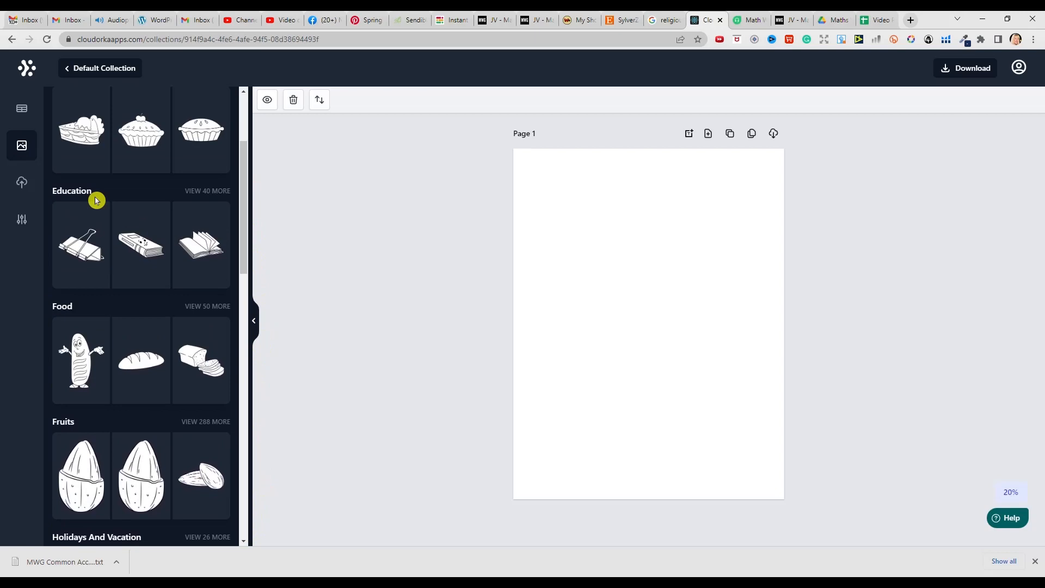
# - View the ELITE edition's image upload area and look through the page trim sizes offered in its settings
pyautogui.click(22, 183)
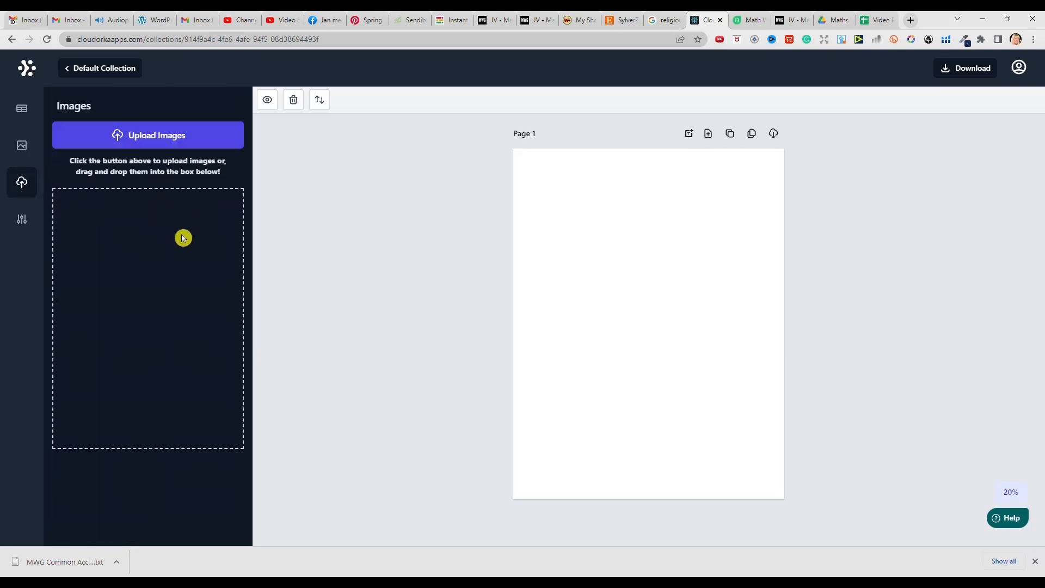
pyautogui.click(21, 221)
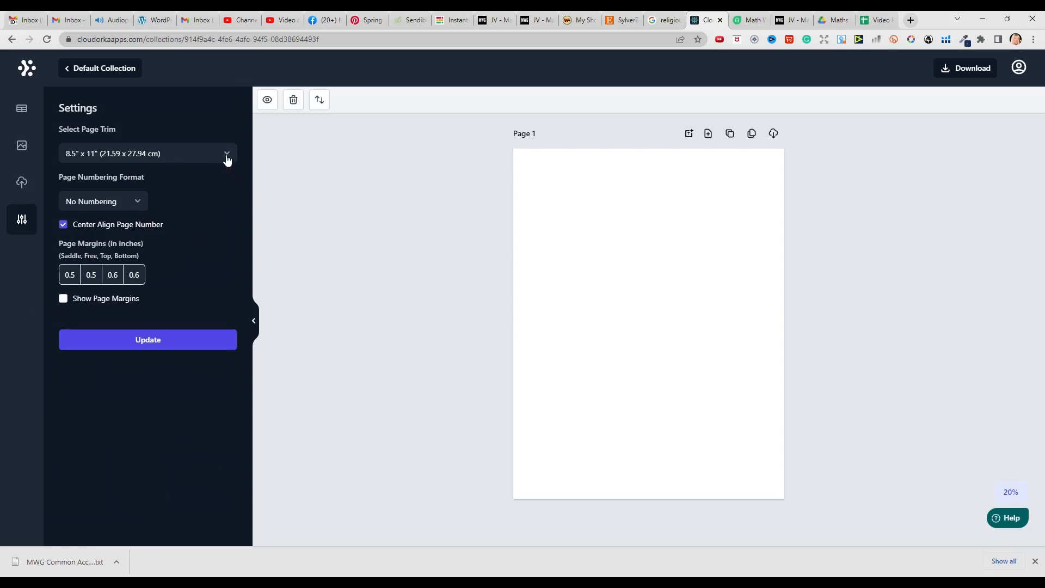
pyautogui.click(225, 154)
pyautogui.moveTo(232, 260); pyautogui.dragTo(243, 177)
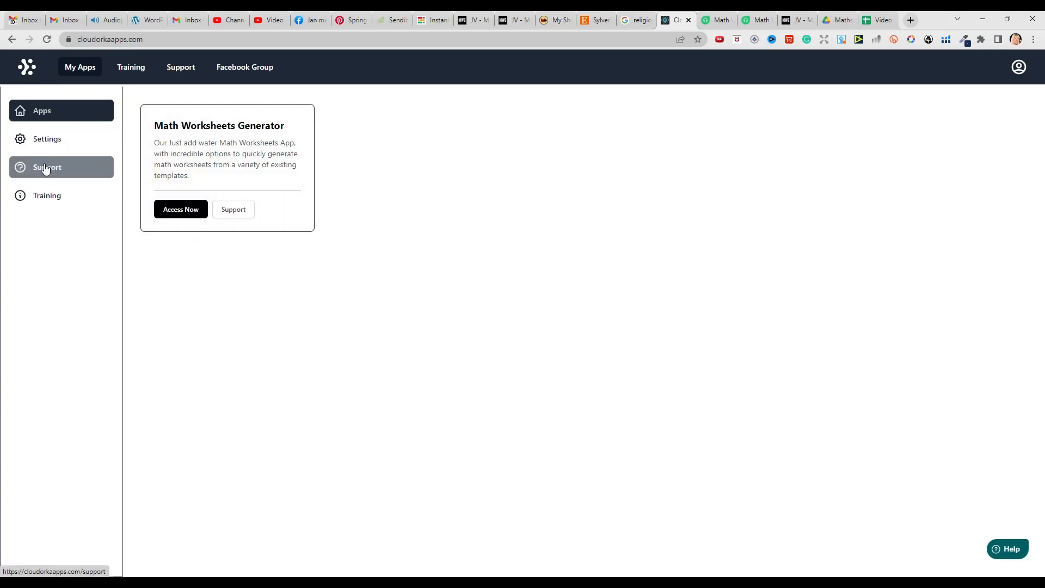
# - Open the training area and look over the Math Worksheet Generator help topics
pyautogui.click(50, 198)
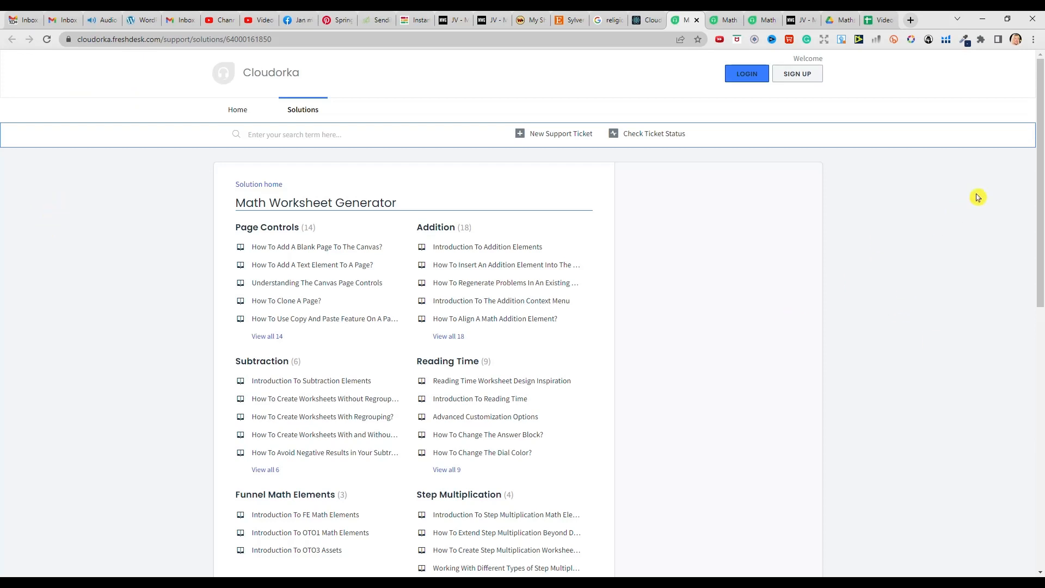
pyautogui.scroll(-2, 978, 197)
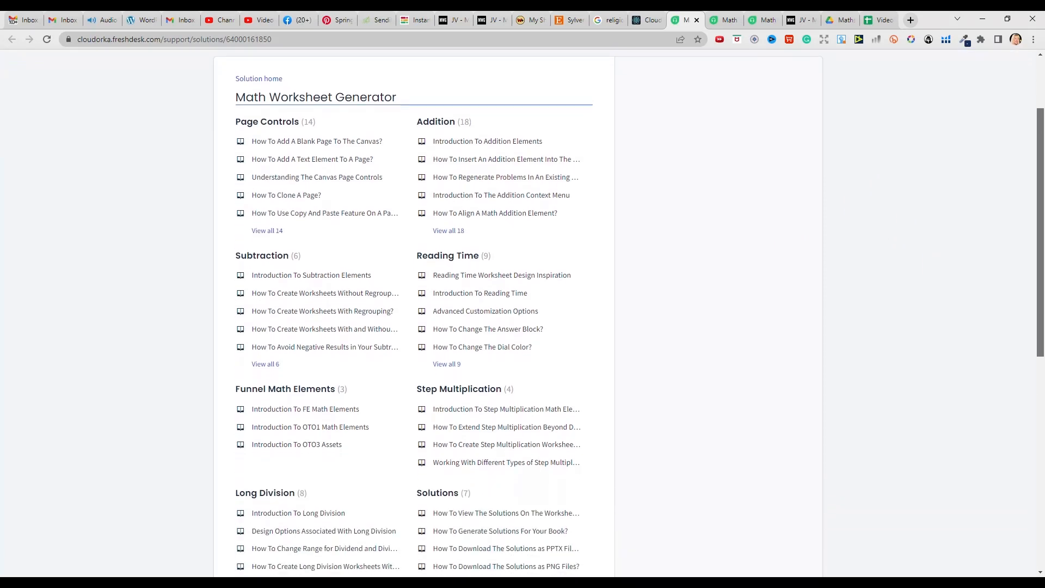
pyautogui.moveTo(1040, 240); pyautogui.dragTo(1040, 256)
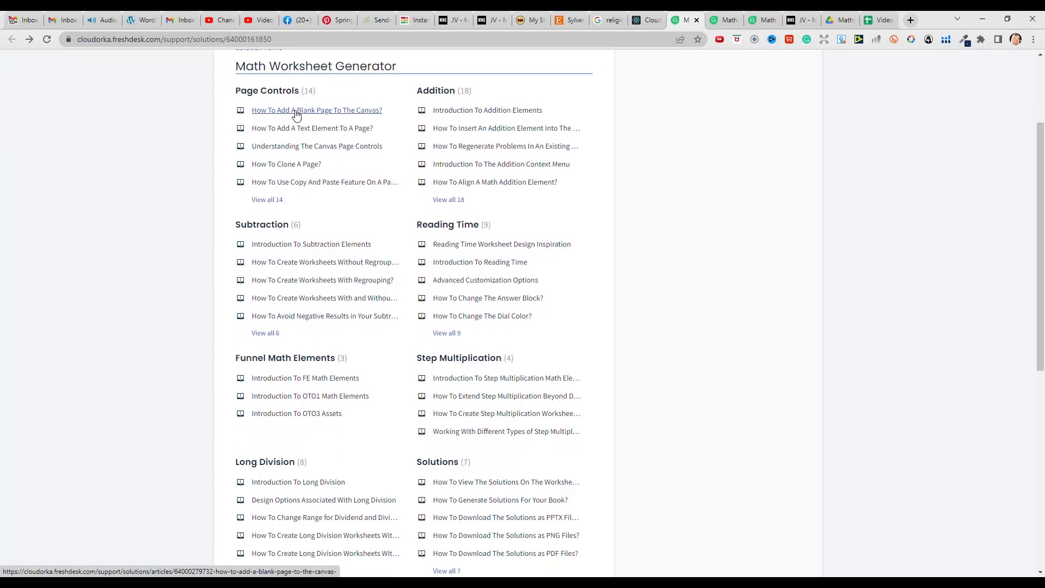
# - Open the help article "How To Add A Blank Page To The Canvas?" and read through its illustrated steps
pyautogui.click(296, 111)
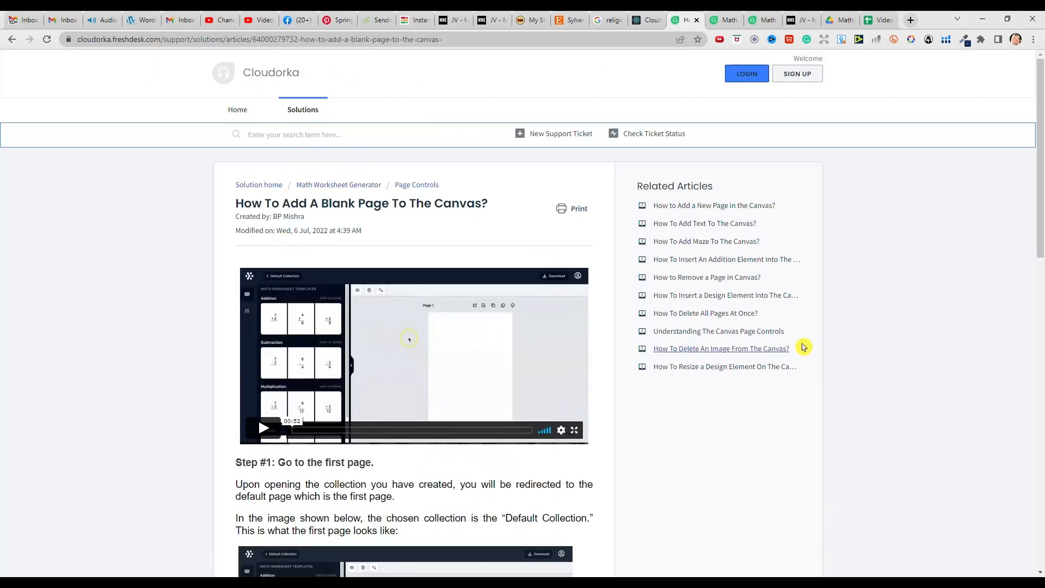
pyautogui.scroll(-5, 1018, 245)
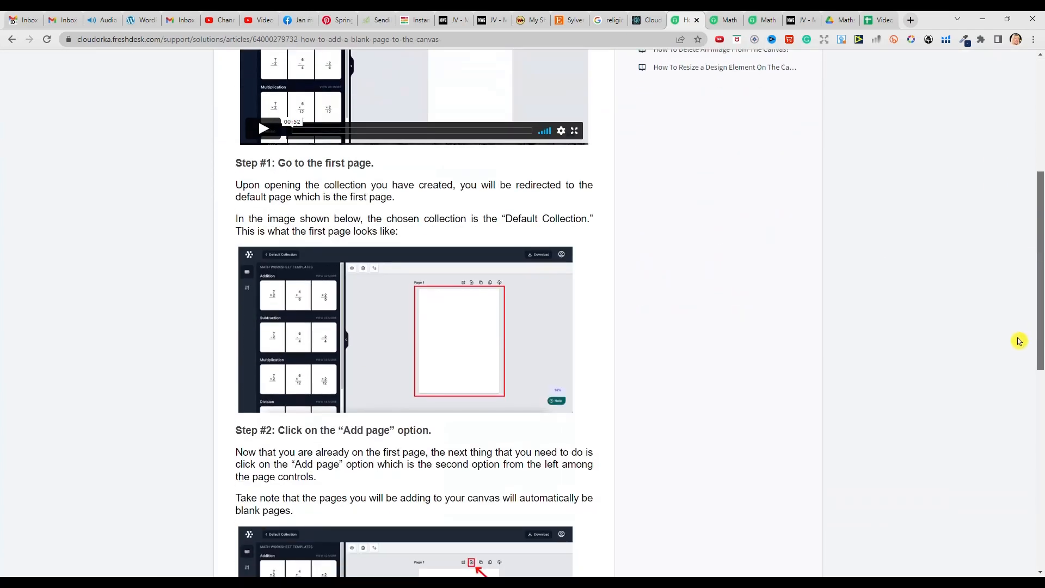
pyautogui.scroll(-1, 1023, 346)
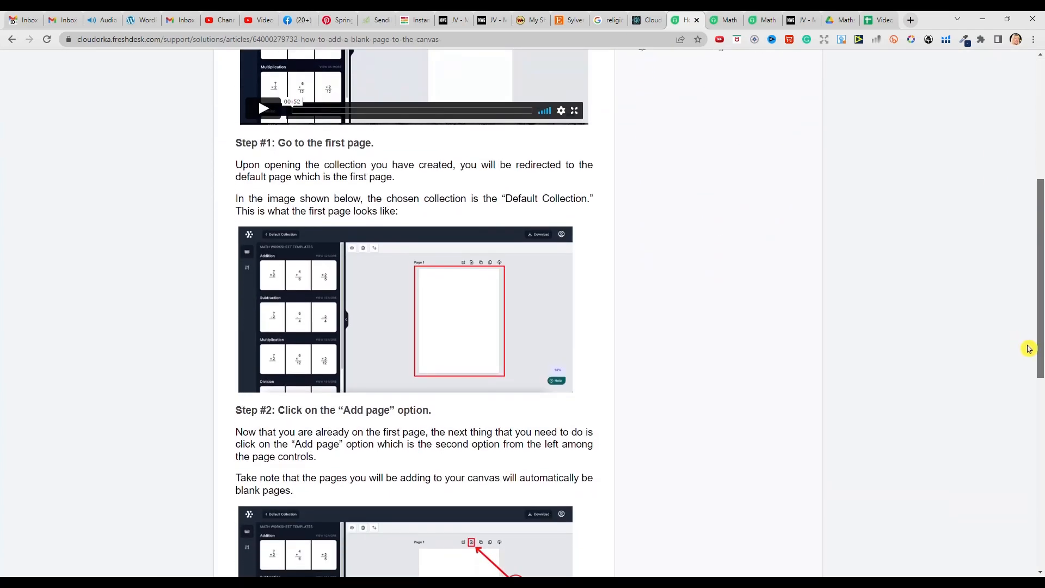
pyautogui.moveTo(1030, 348); pyautogui.dragTo(1031, 457)
pyautogui.scroll(-1, 683, 393)
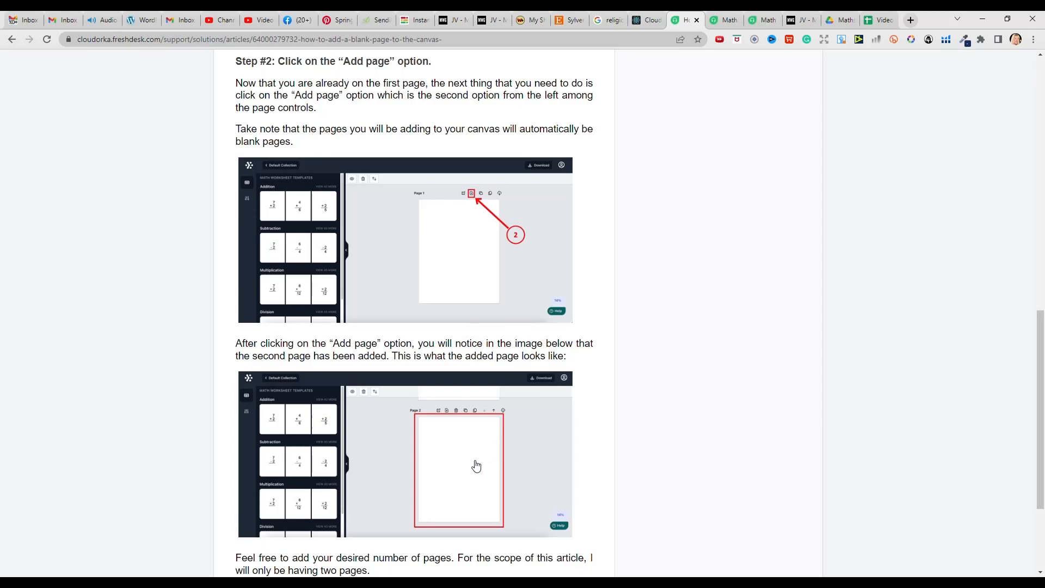
pyautogui.moveTo(1040, 334); pyautogui.dragTo(1041, 394)
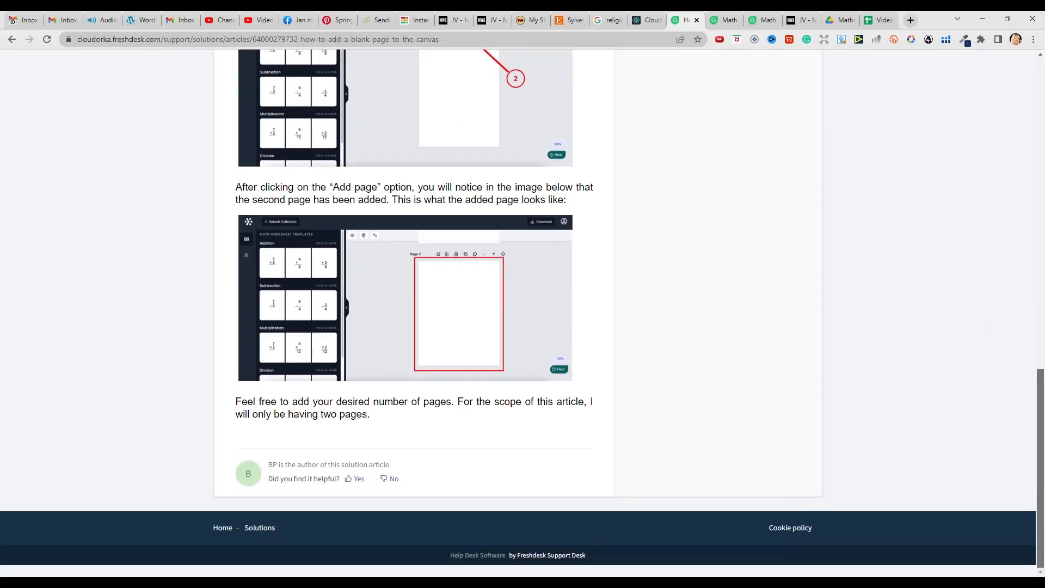
pyautogui.moveTo(1041, 397); pyautogui.dragTo(1038, 248)
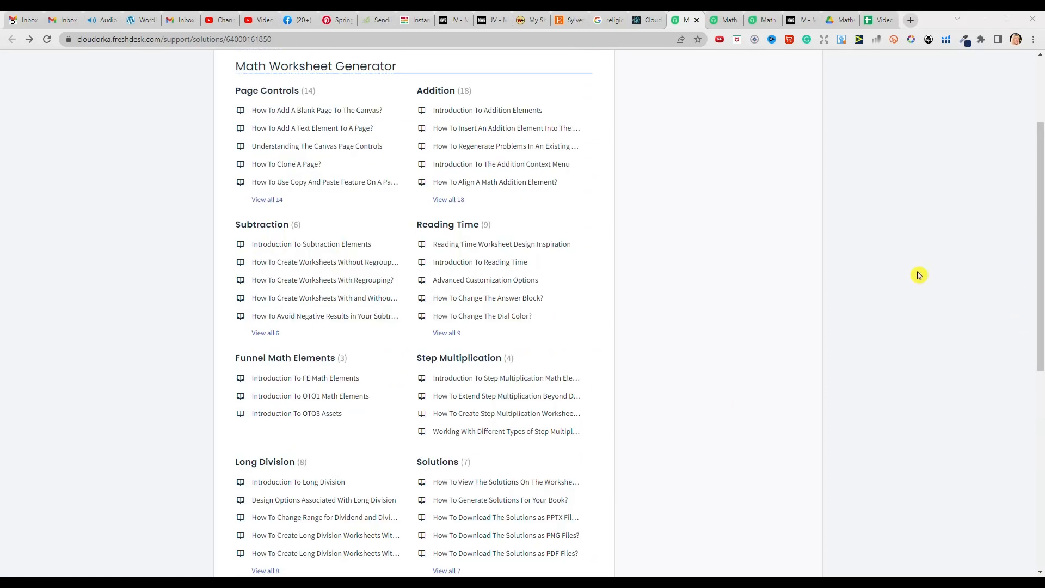
# - Review the Math Worksheet Generator help article list, from Page Controls through Long Division and Solutions
pyautogui.scroll(2, 1041, 128)
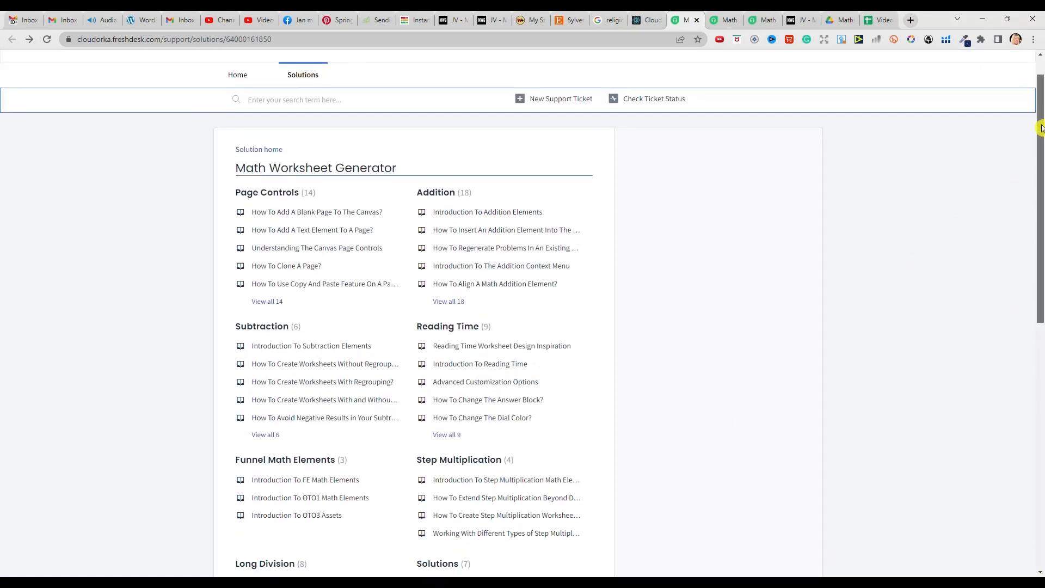
pyautogui.scroll(-2, 1041, 128)
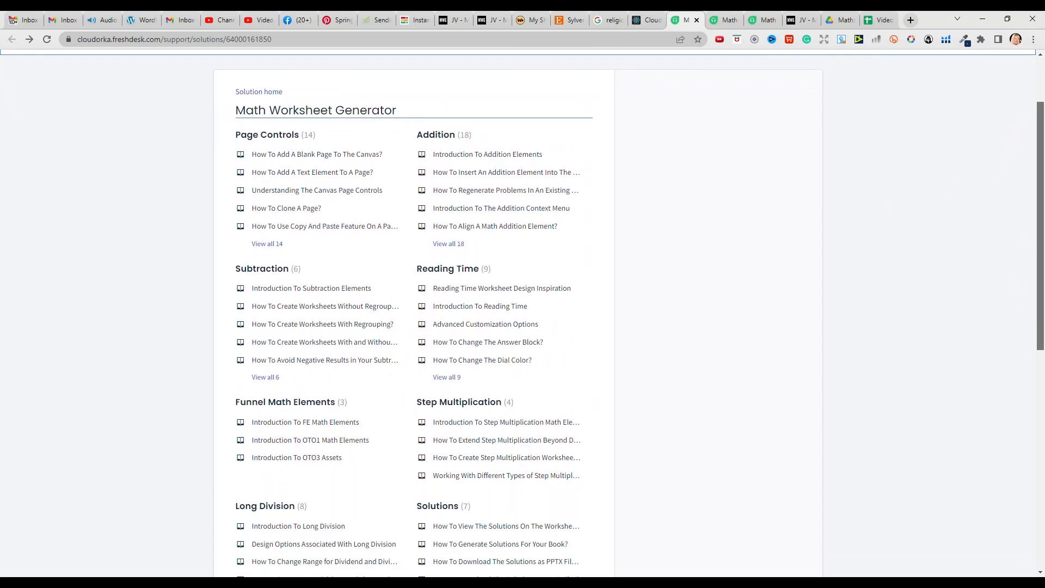
pyautogui.scroll(-1, 1042, 128)
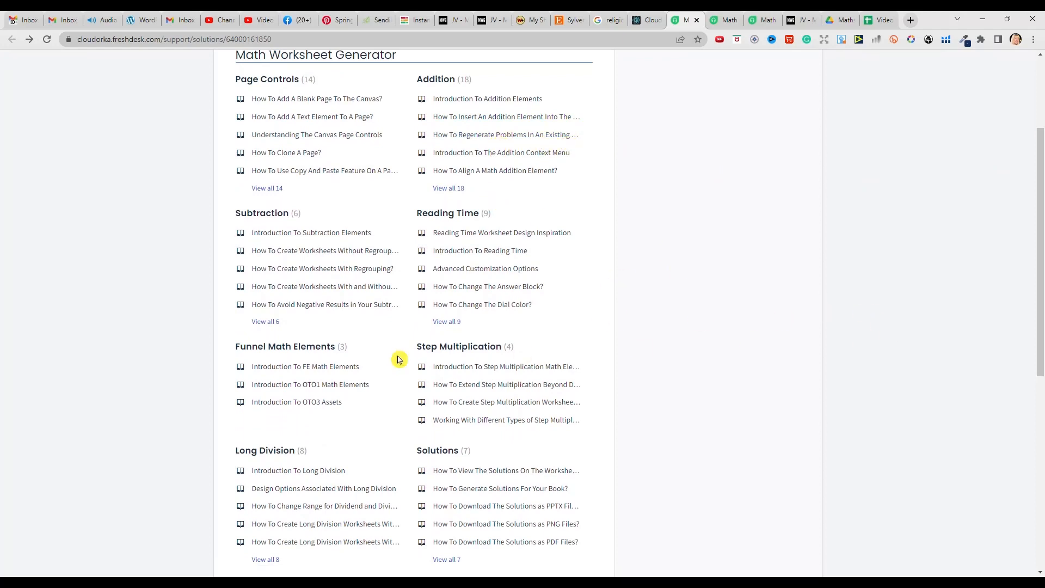
# - Return from the help topics to the collections page, create a collection named "First Project" and open it
pyautogui.moveTo(1041, 296); pyautogui.dragTo(1041, 489)
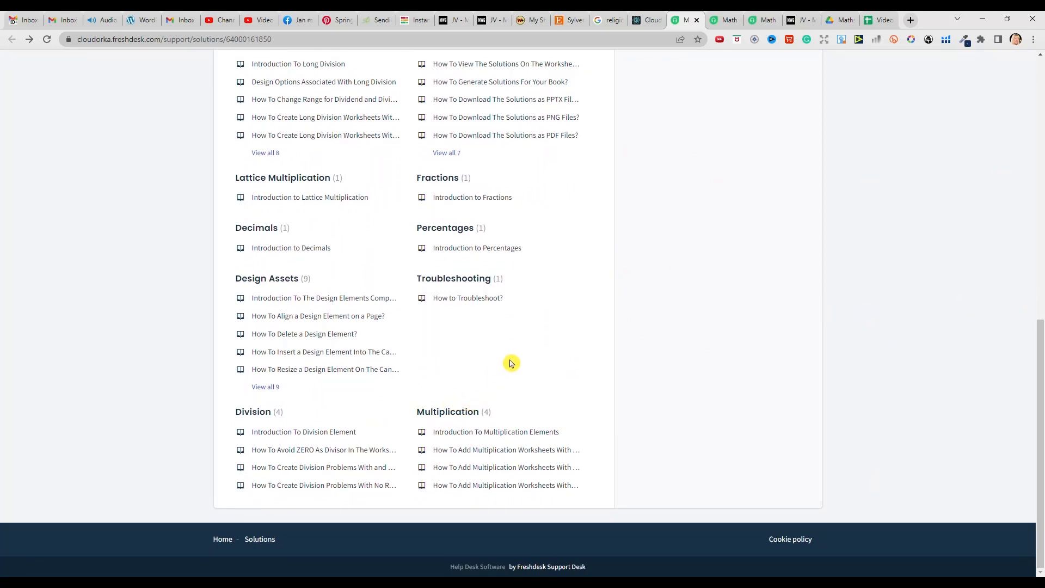
pyautogui.hotkey('ctrl', 'shift', 'Tab')
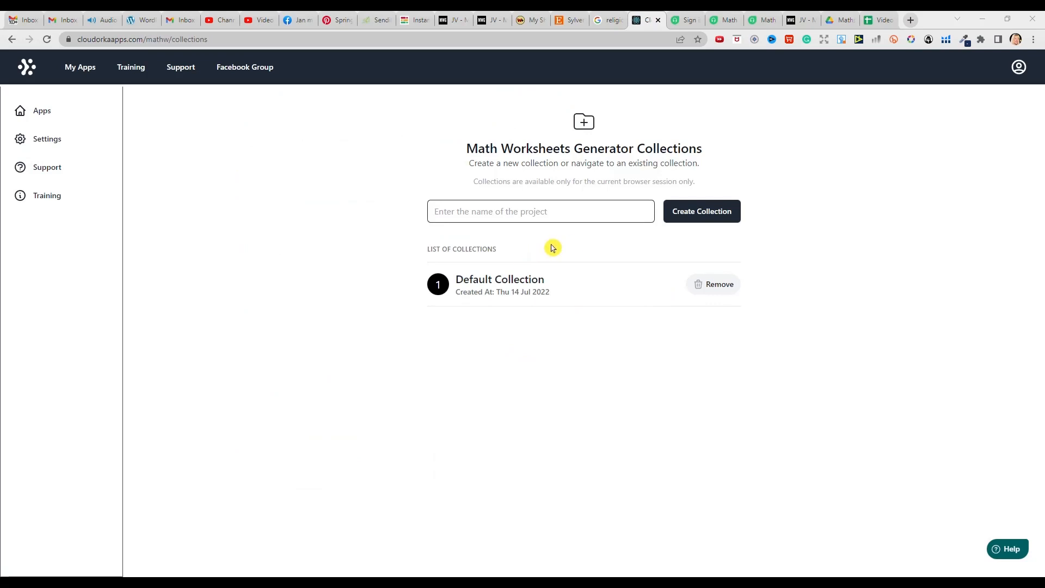
pyautogui.click(464, 209)
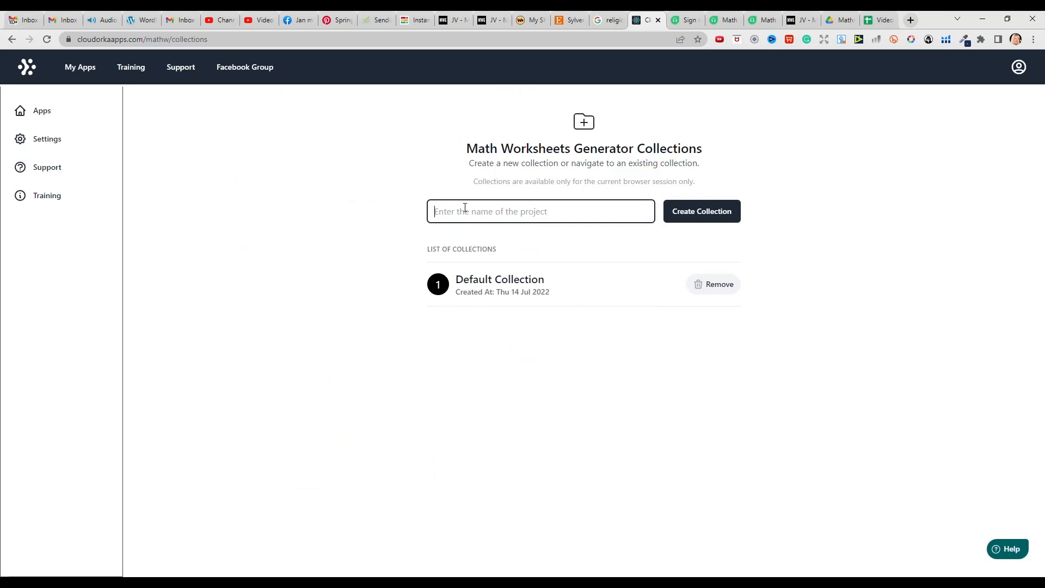
pyautogui.write('First Project')
pyautogui.click(706, 213)
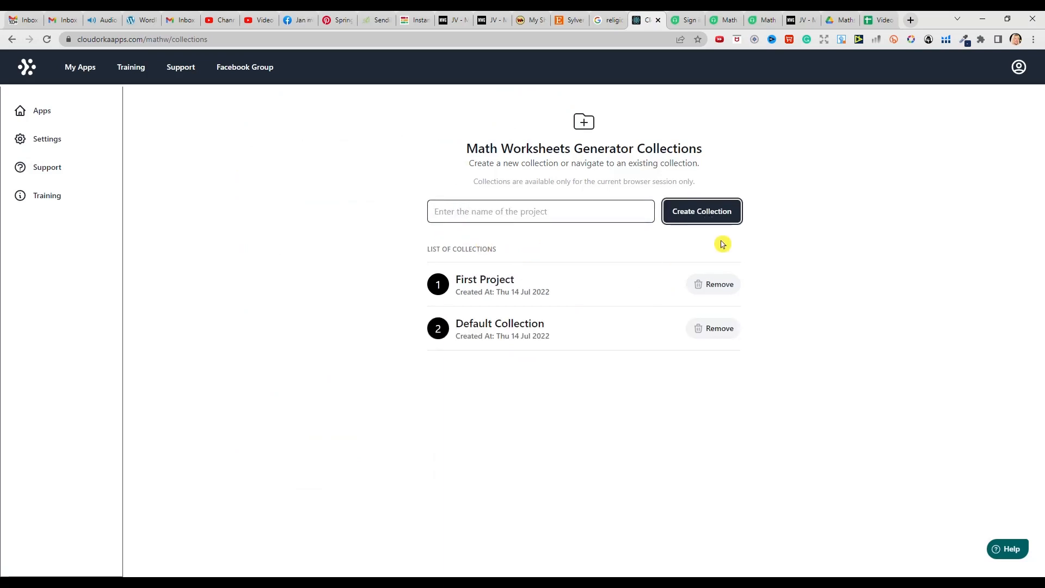
pyautogui.click(486, 284)
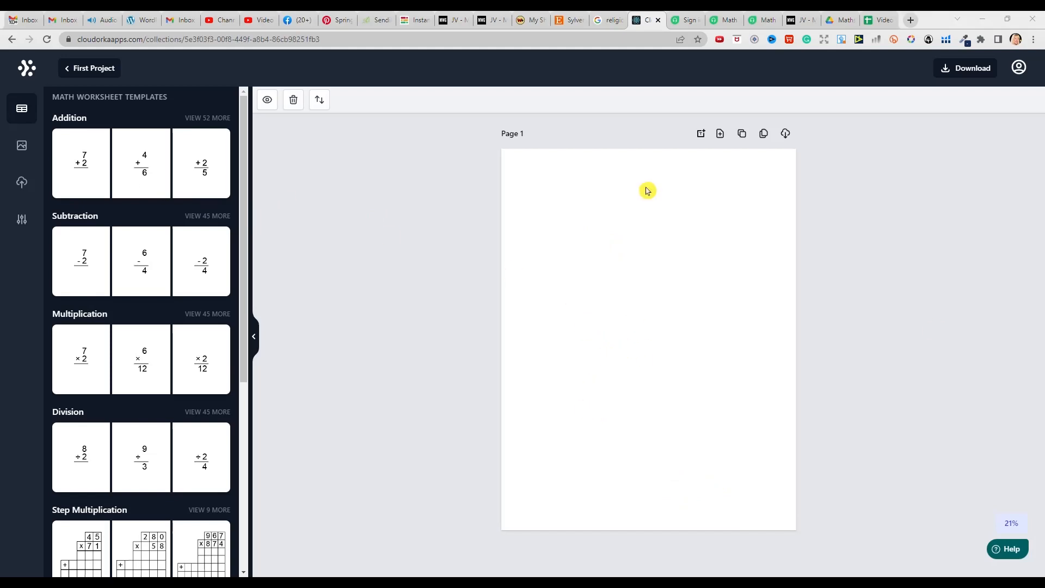
# - Add a text element to page 1, set its font size to 32 and replace its wording with "Addition"
pyautogui.click(701, 137)
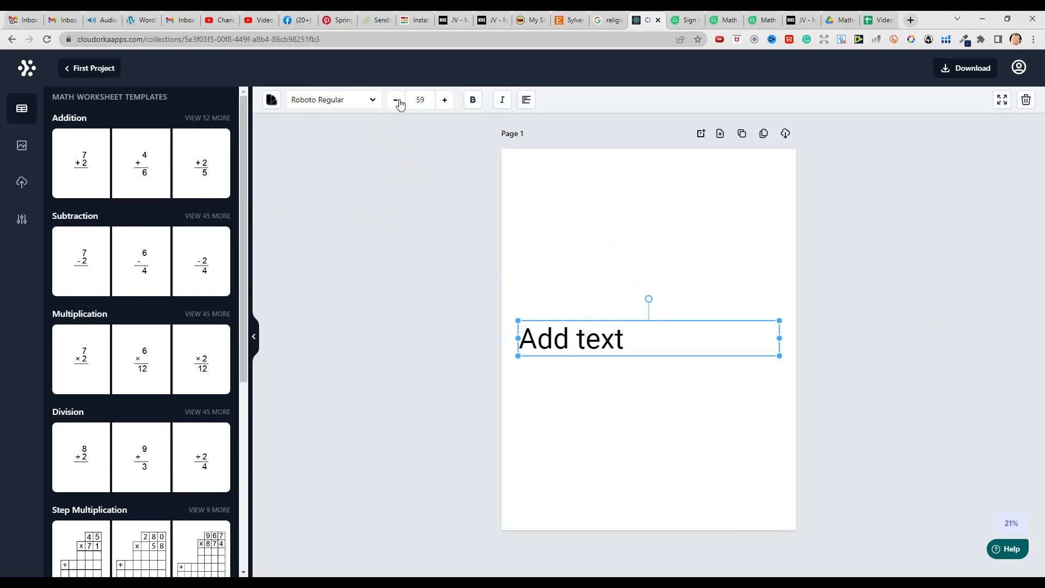
pyautogui.write('32')
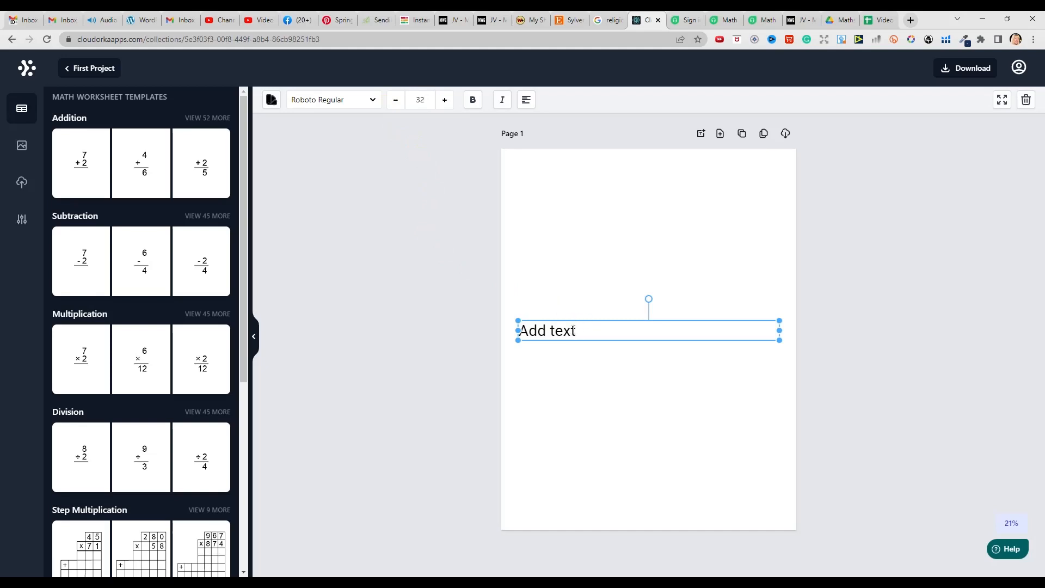
pyautogui.doubleClick(577, 332)
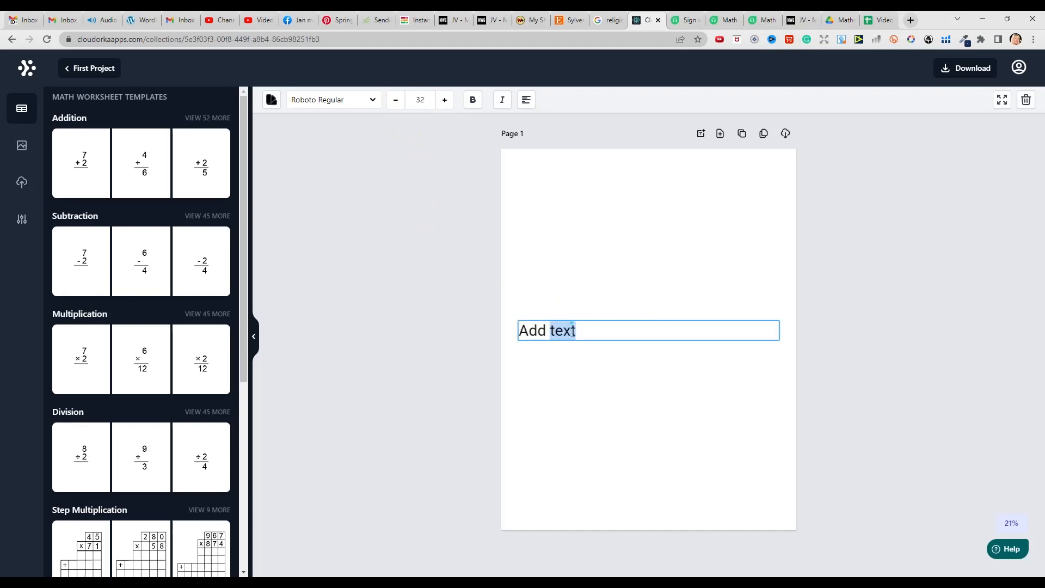
pyautogui.press('BackSpace')
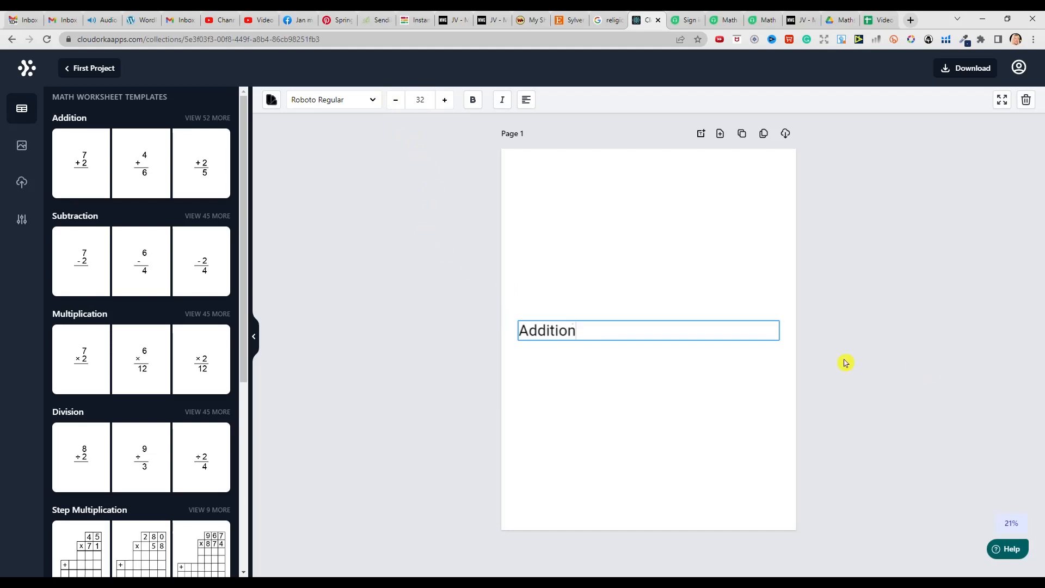
# - Center-align and bold the "Addition" text, and move it to the top of page 1 as a heading
pyautogui.click(528, 102)
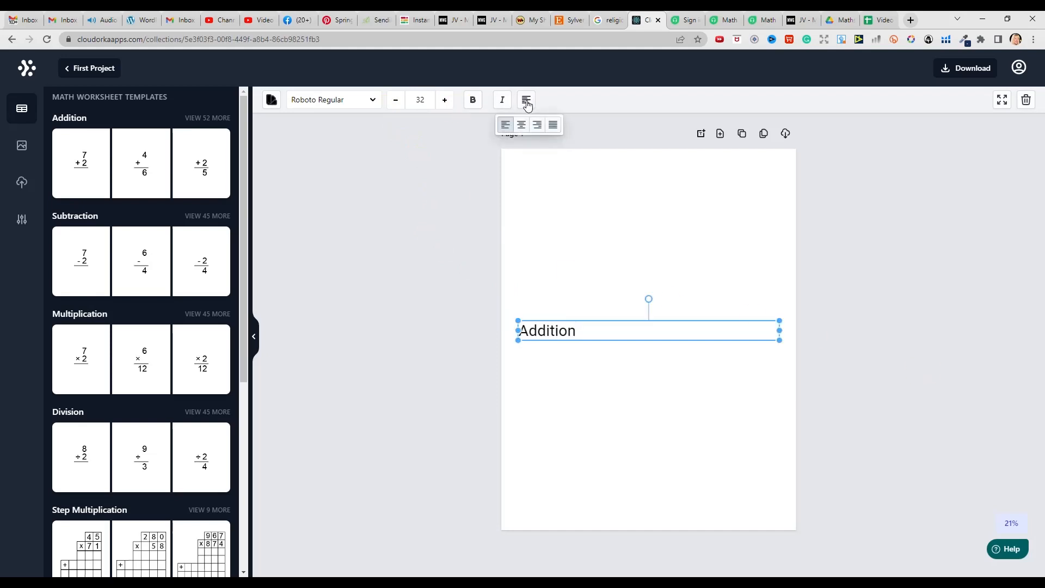
pyautogui.click(522, 125)
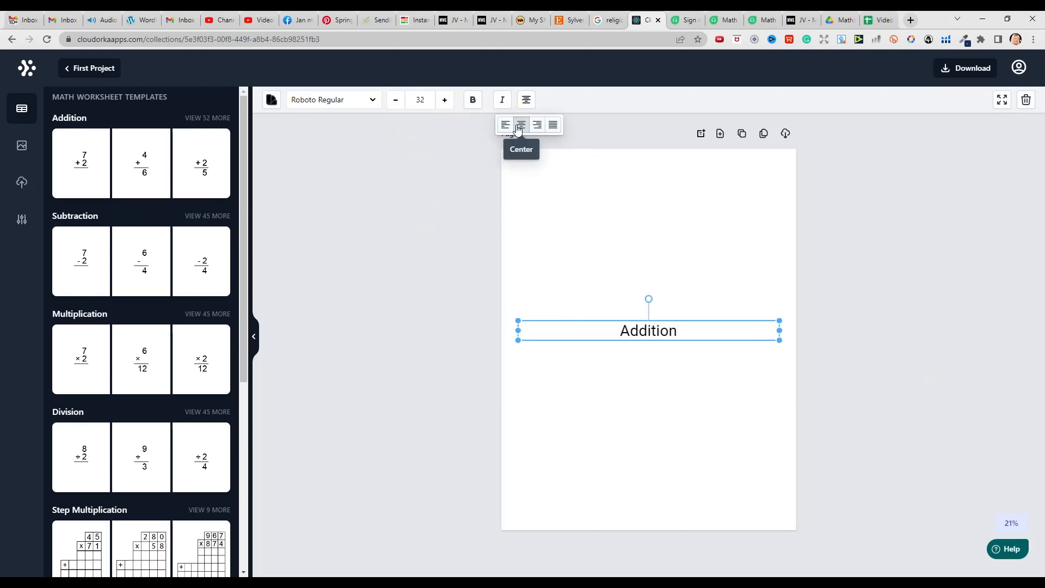
pyautogui.moveTo(681, 331); pyautogui.dragTo(676, 328)
pyautogui.click(478, 98)
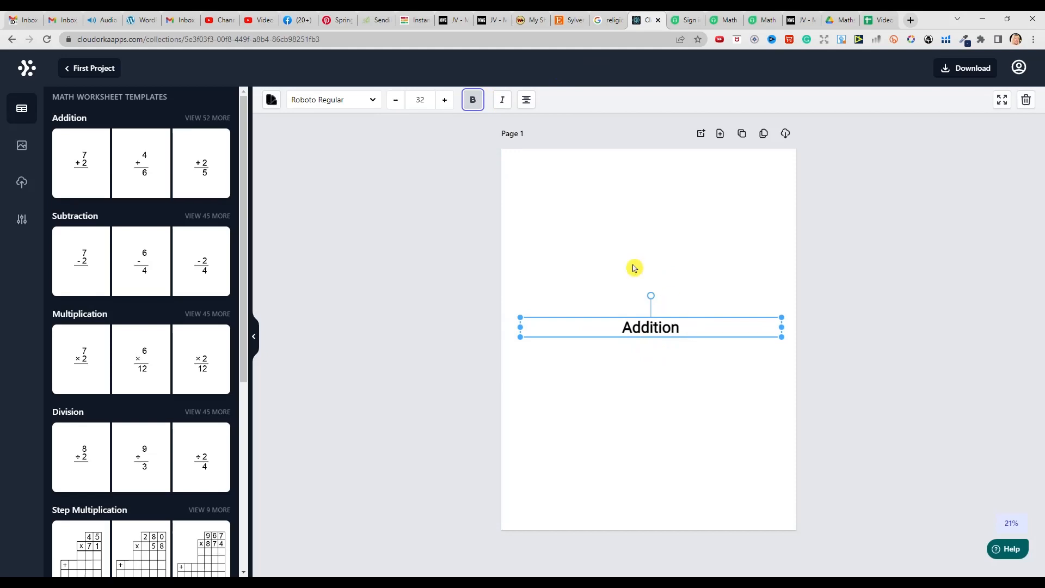
pyautogui.click(473, 101)
pyautogui.moveTo(653, 327); pyautogui.dragTo(649, 173)
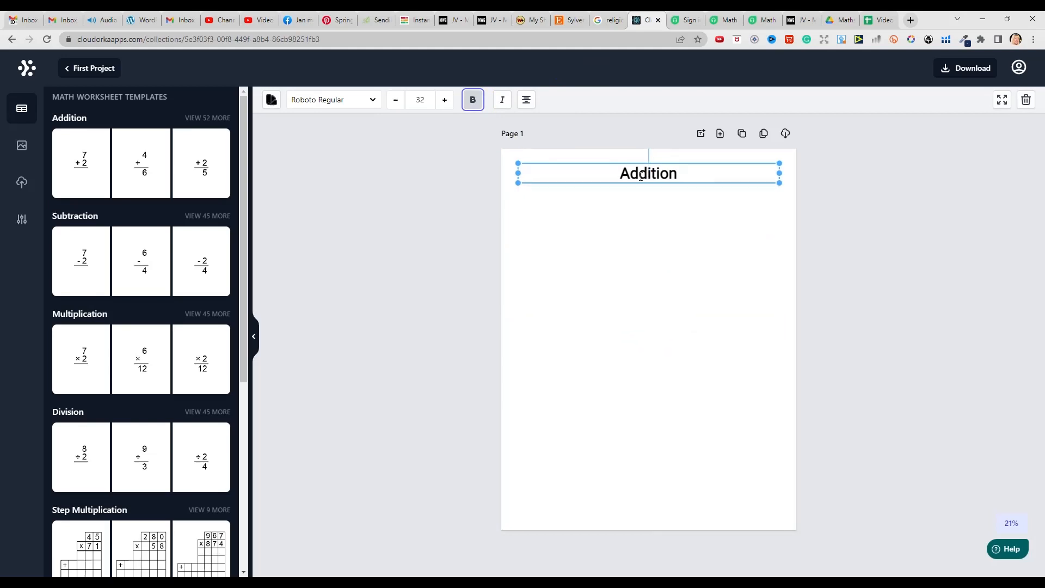
# - Apply the page settings with margins shown and shift the "Addition" heading down inside the margin guides
pyautogui.click(21, 221)
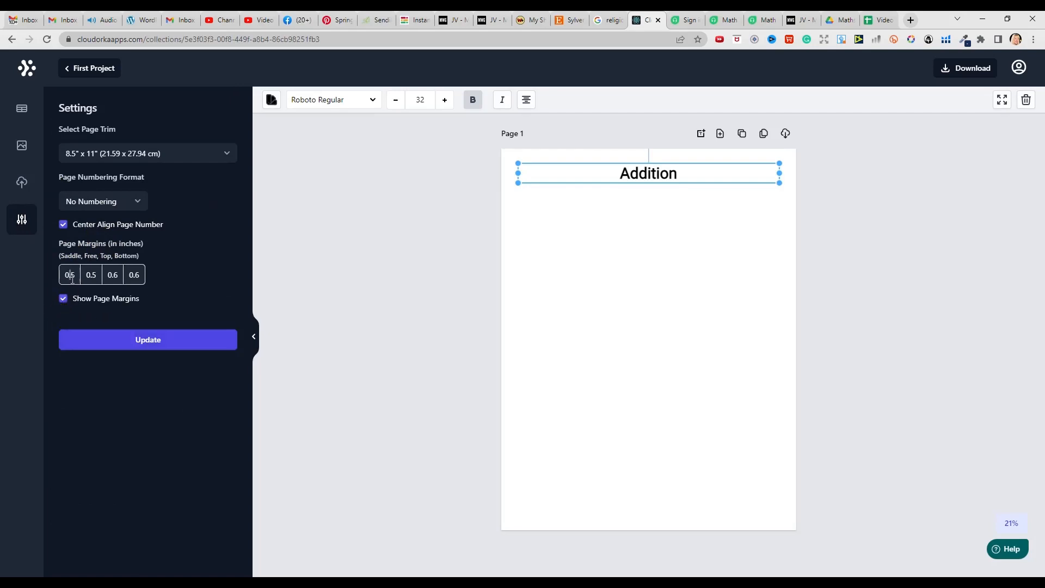
pyautogui.click(156, 343)
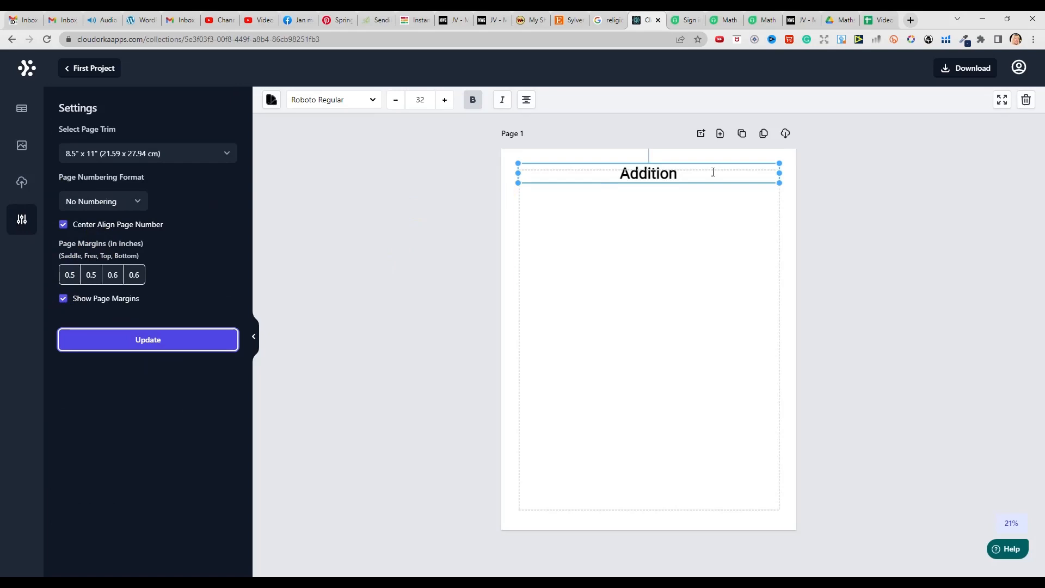
pyautogui.moveTo(669, 176); pyautogui.dragTo(668, 181)
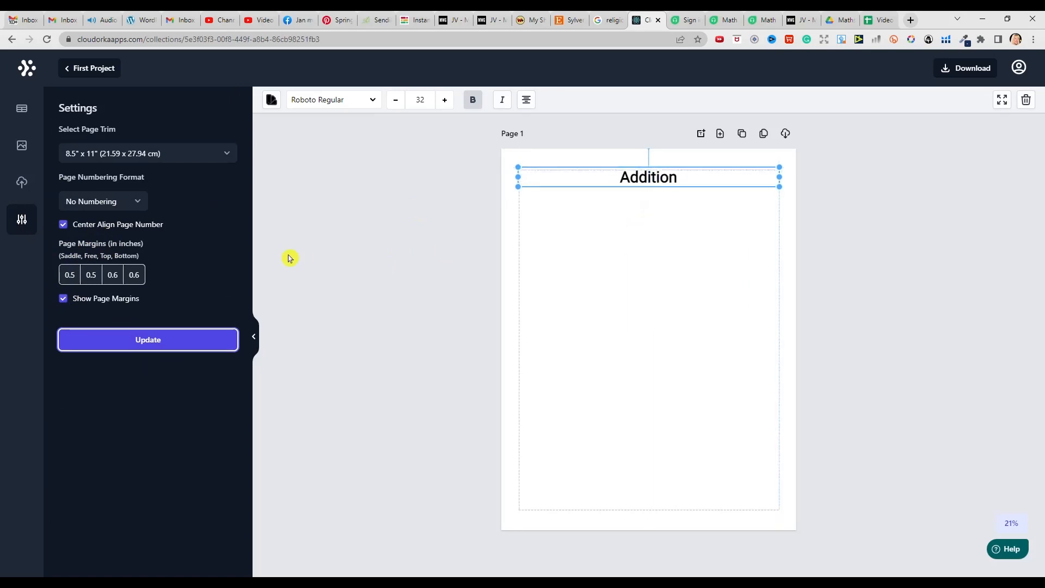
# - Set the page numbering format to the plain number "1" and update the pages
pyautogui.click(137, 202)
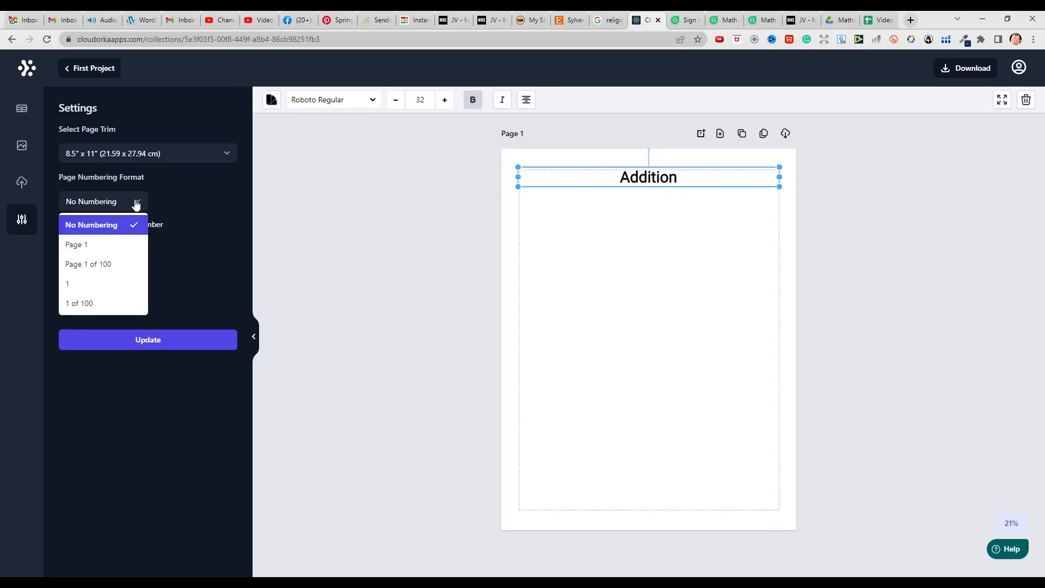
pyautogui.click(71, 283)
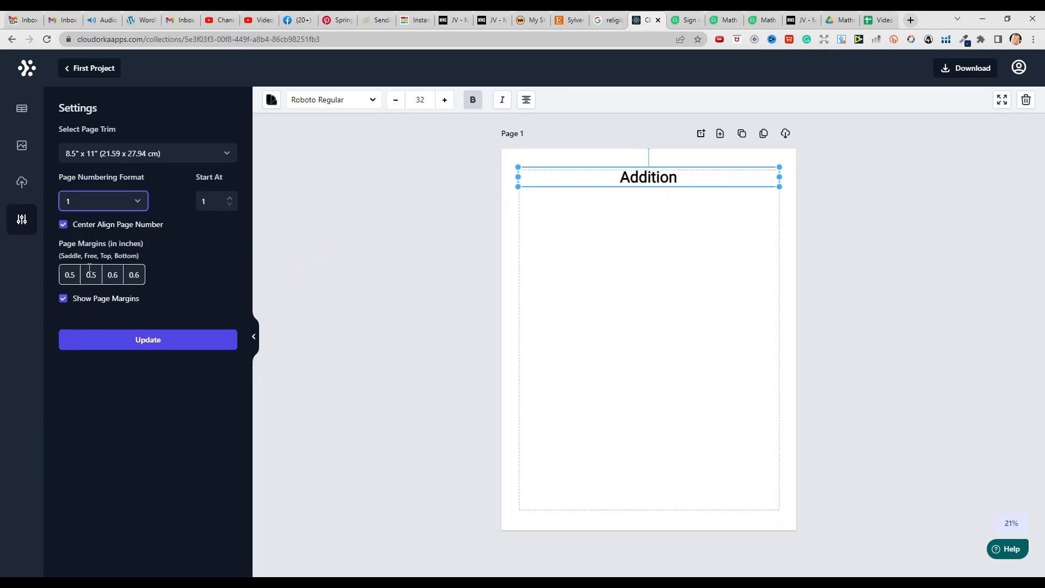
pyautogui.click(146, 340)
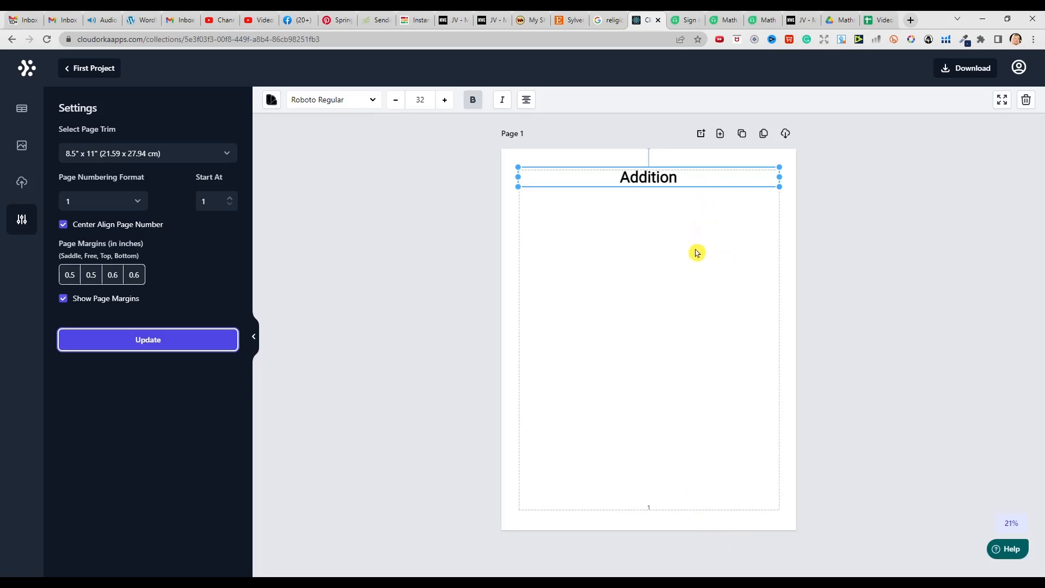
# - Add pages after the Addition page and give them matching headings, "Subtraction" on page 2 and "Multiplication" on page 3
pyautogui.click(720, 135)
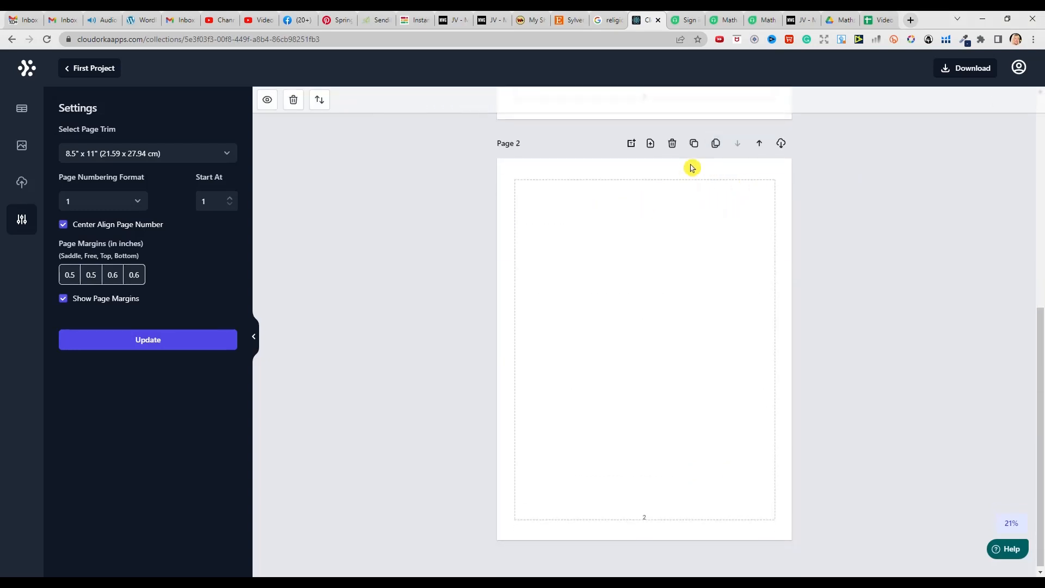
pyautogui.moveTo(1040, 323); pyautogui.dragTo(1033, 102)
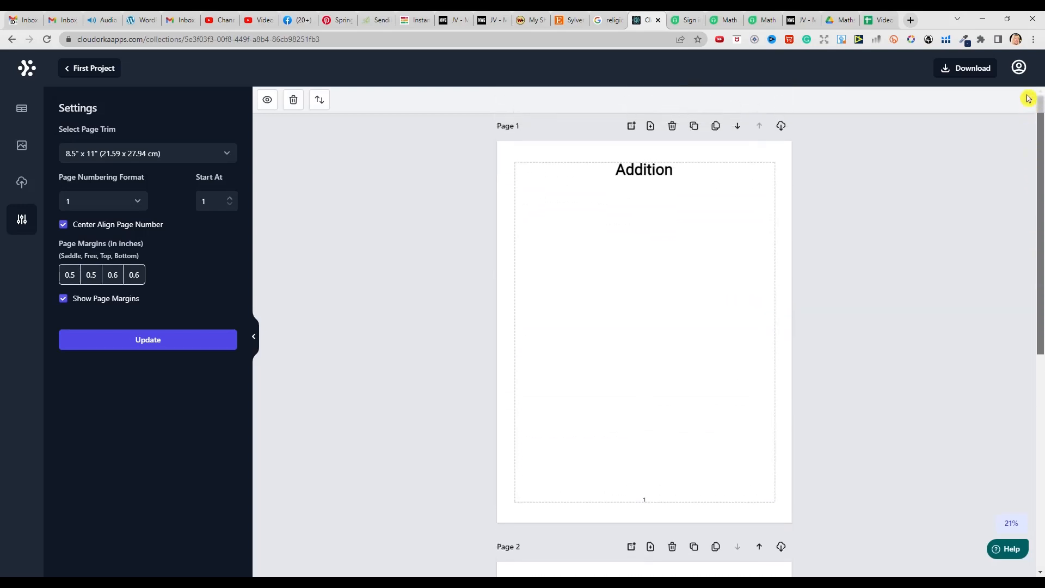
pyautogui.moveTo(1025, 46); pyautogui.dragTo(1030, 158)
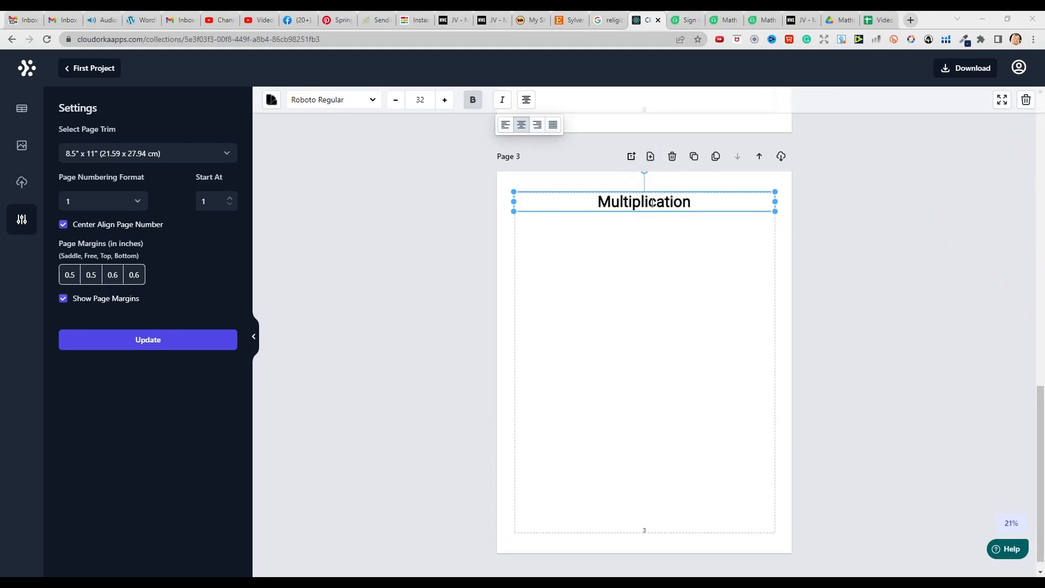
# - Clone the Multiplication page and change the heading on the copy to "Division"
pyautogui.click(693, 156)
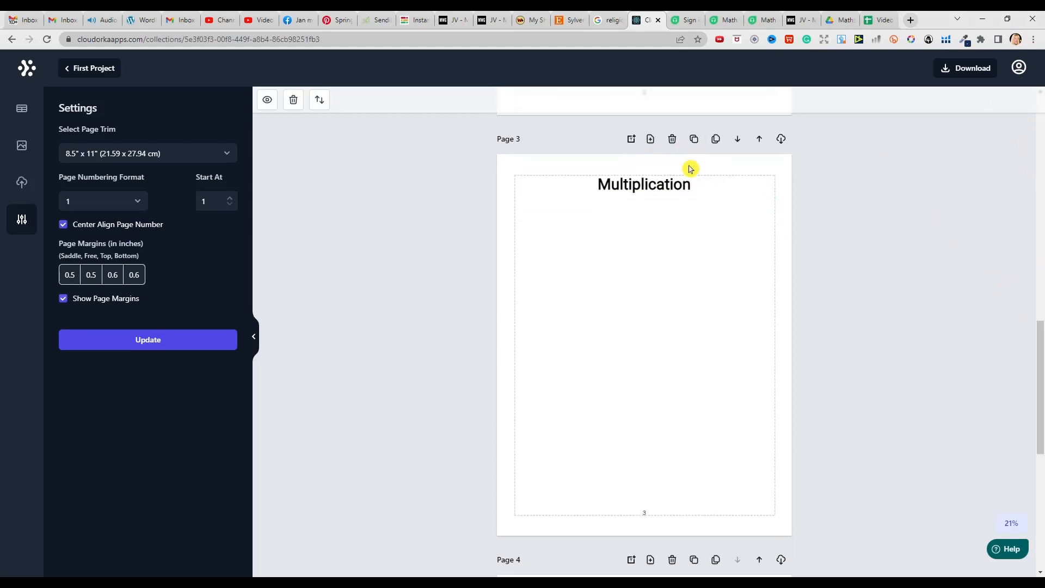
pyautogui.moveTo(1038, 327); pyautogui.dragTo(1038, 440)
pyautogui.click(665, 190)
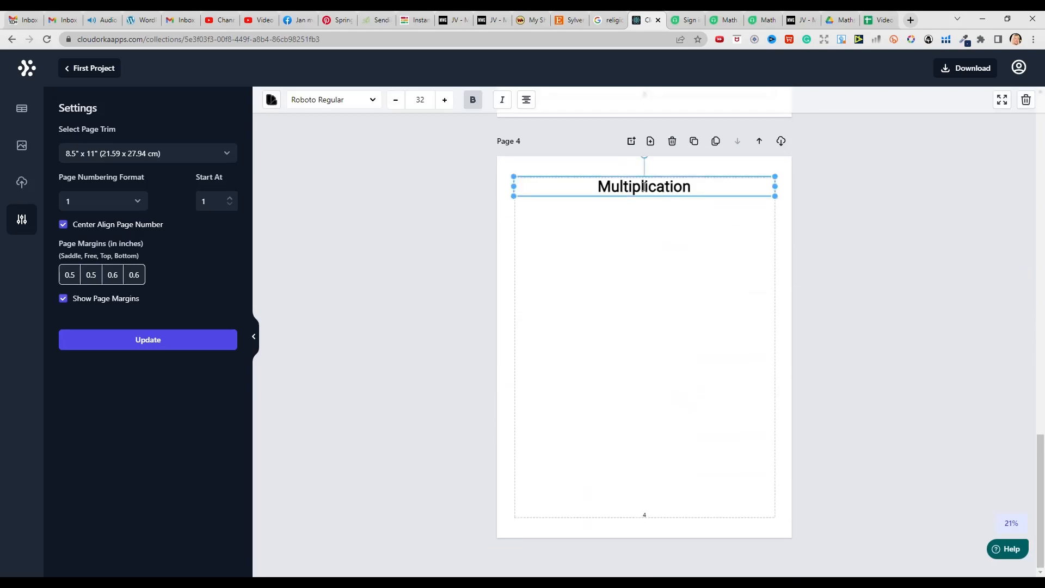
pyautogui.click(599, 187)
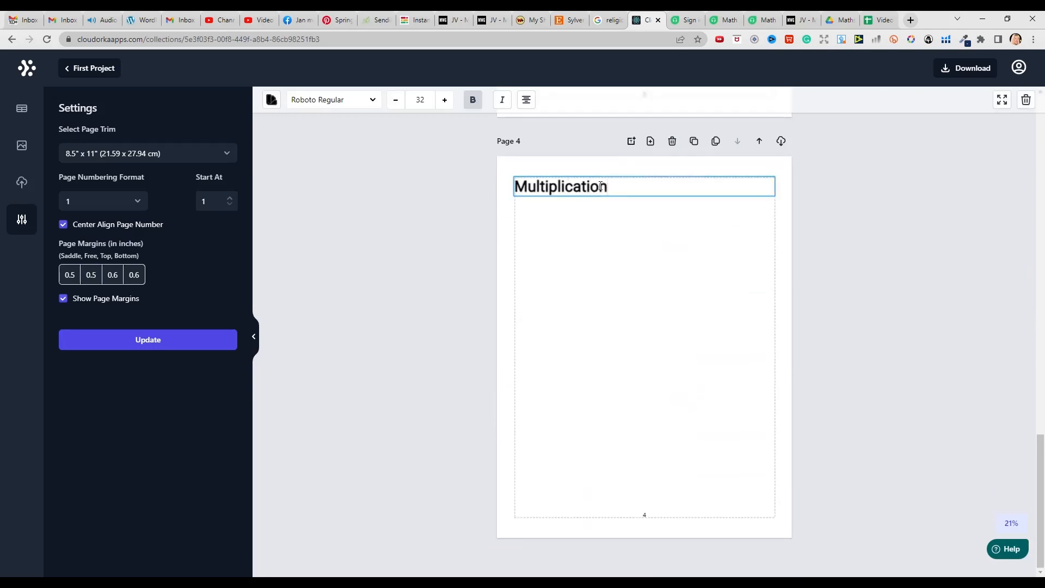
pyautogui.click(515, 186)
pyautogui.click(585, 188)
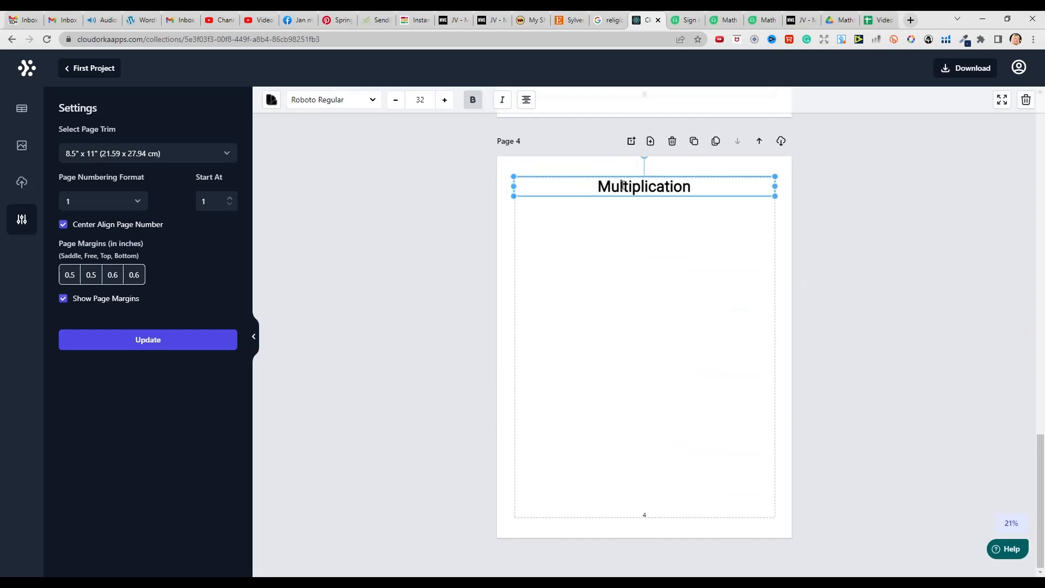
# - Look through the pages headed Addition, Subtraction, Multiplication and Division to check their headings and page numbers
pyautogui.scroll(8, 1006, 337)
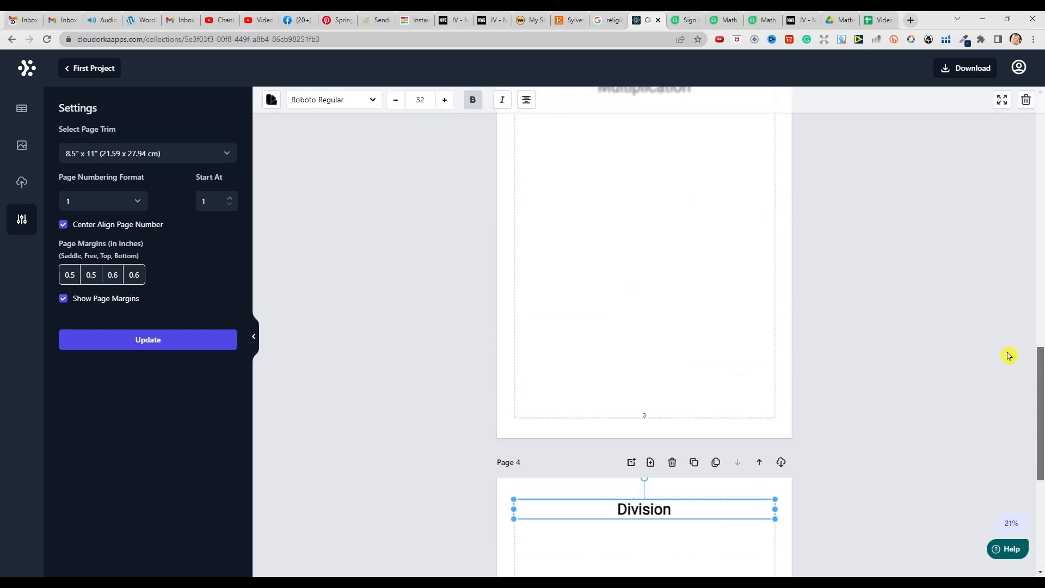
pyautogui.scroll(10, 1005, 311)
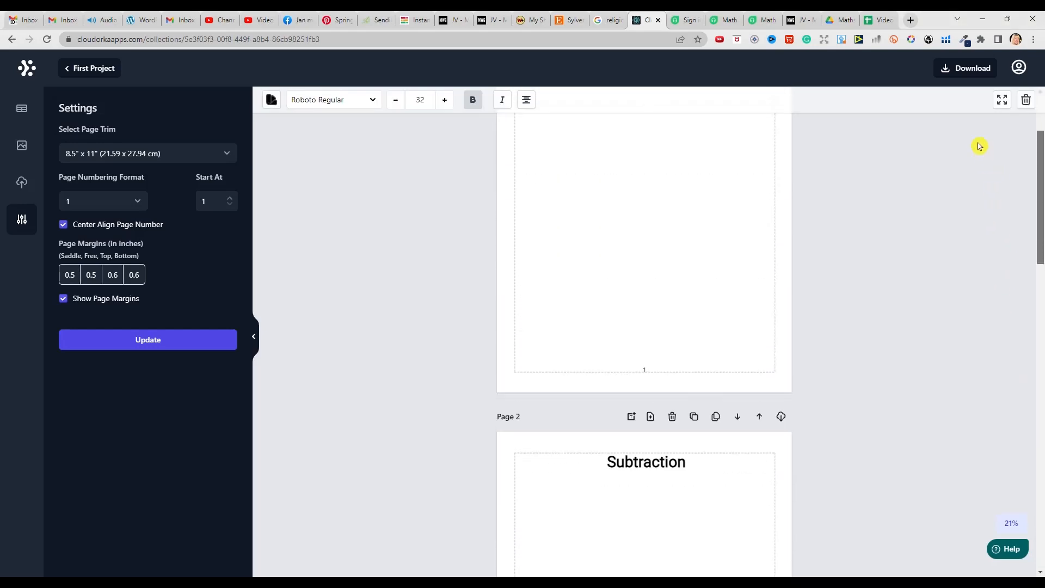
pyautogui.scroll(-15, 982, 152)
pyautogui.scroll(15, 961, 112)
pyautogui.scroll(-12, 962, 112)
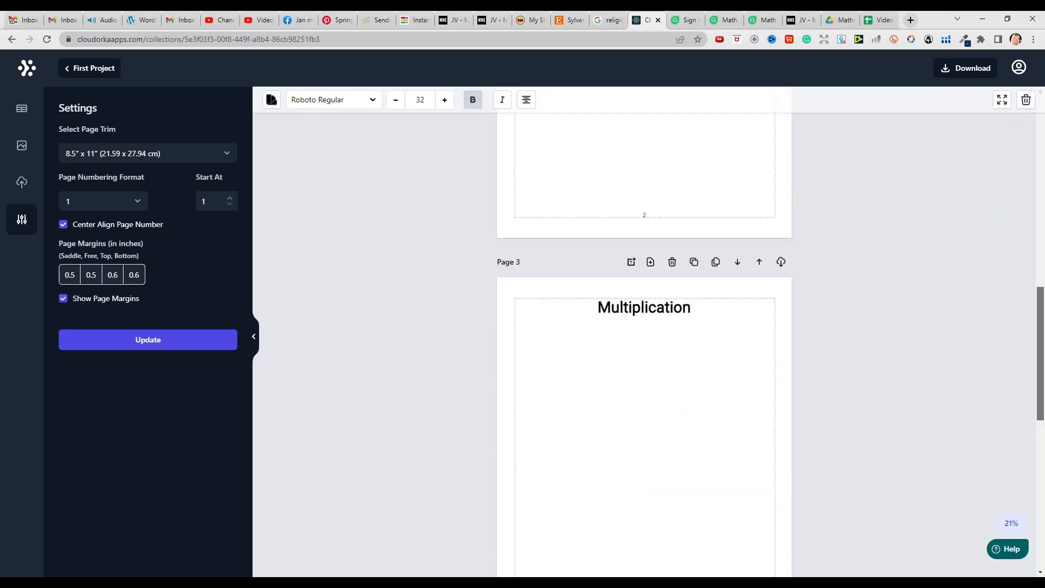
pyautogui.scroll(-5, 644, 326)
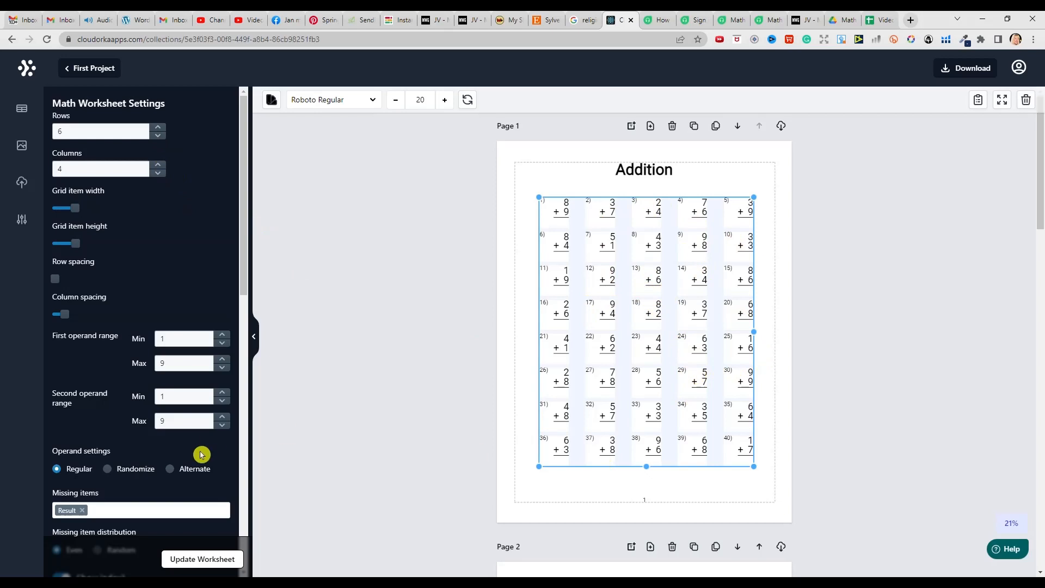
# - Update the addition problem grid on page 1 to 6 rows and 4 columns, enlarge it and center it beneath the heading
pyautogui.click(199, 559)
pyautogui.moveTo(708, 398); pyautogui.dragTo(757, 457)
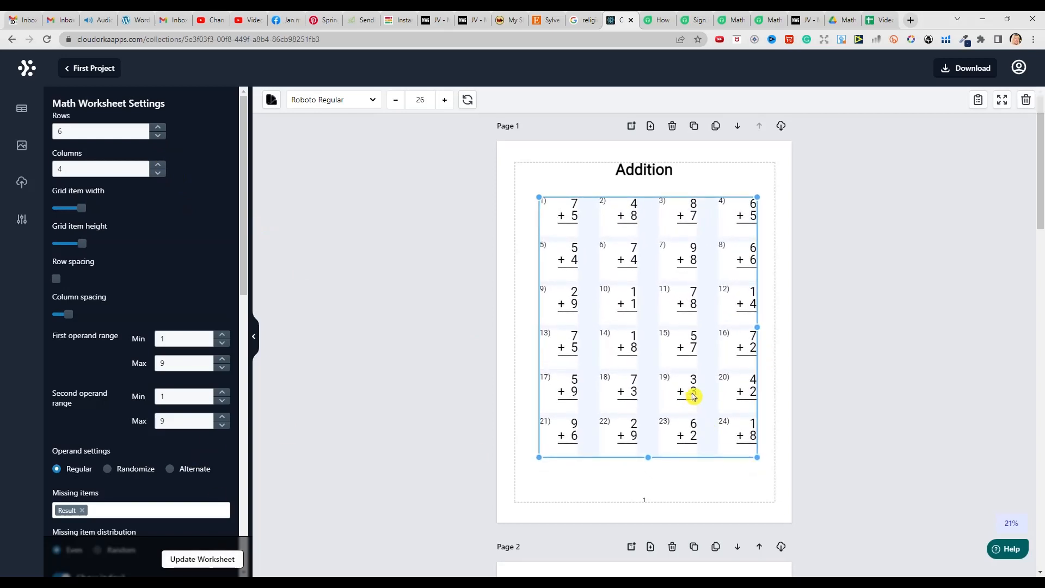
pyautogui.moveTo(693, 396); pyautogui.dragTo(689, 400)
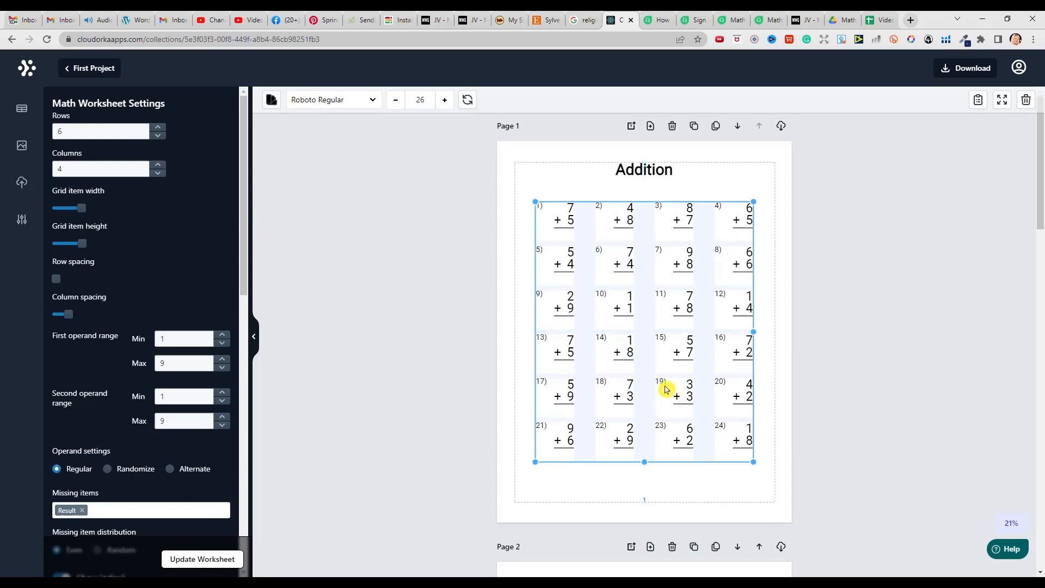
# - Clone the Addition worksheet page with a new set of addition problems
pyautogui.click(697, 128)
pyautogui.click(673, 240)
pyautogui.click(920, 228)
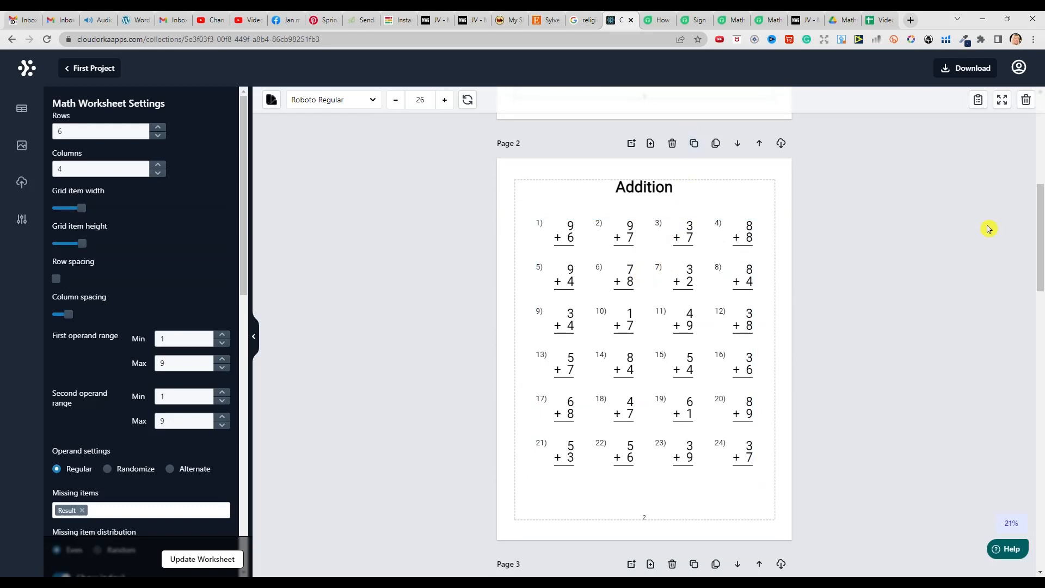
# - Compare the original Addition page with its clone and select the problem grid on page 2
pyautogui.moveTo(1039, 272); pyautogui.dragTo(1038, 198)
pyautogui.scroll(-6, 1037, 217)
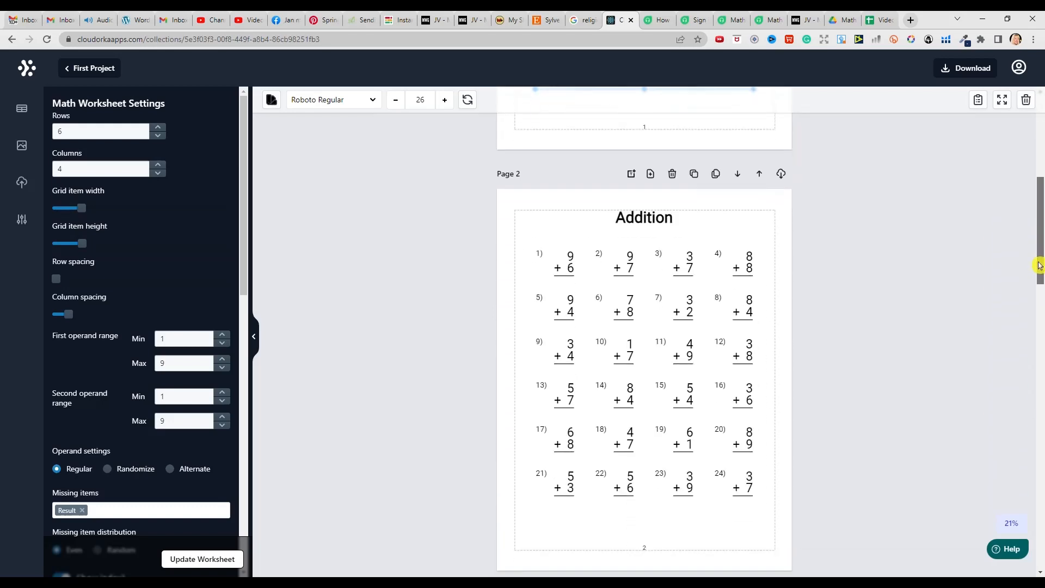
pyautogui.click(696, 347)
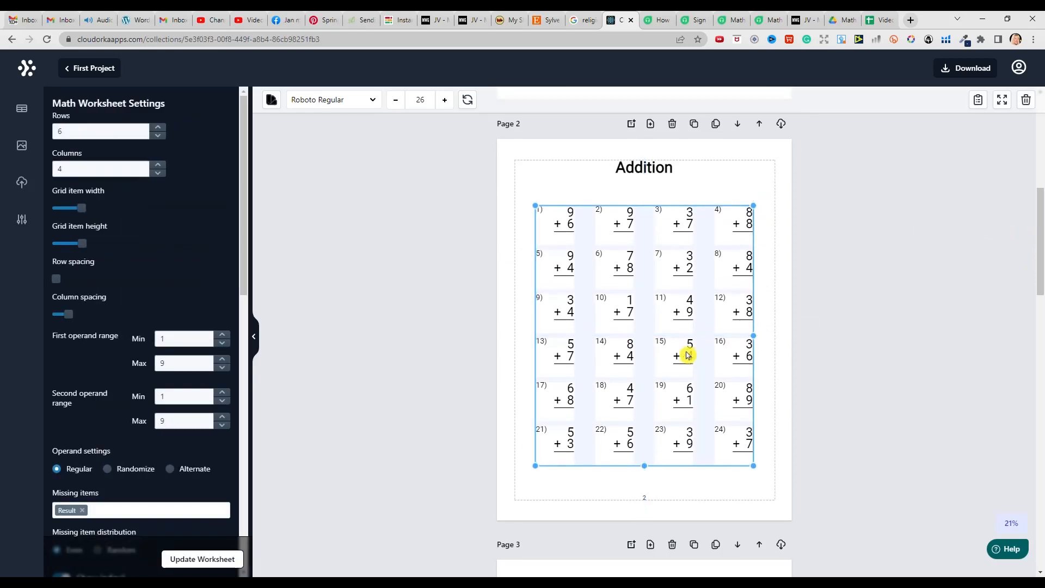
# - Browse the built-in image library's categories from Animals through Vehicle and Borders, with the worksheet pages alongside
pyautogui.moveTo(1036, 272); pyautogui.dragTo(1033, 145)
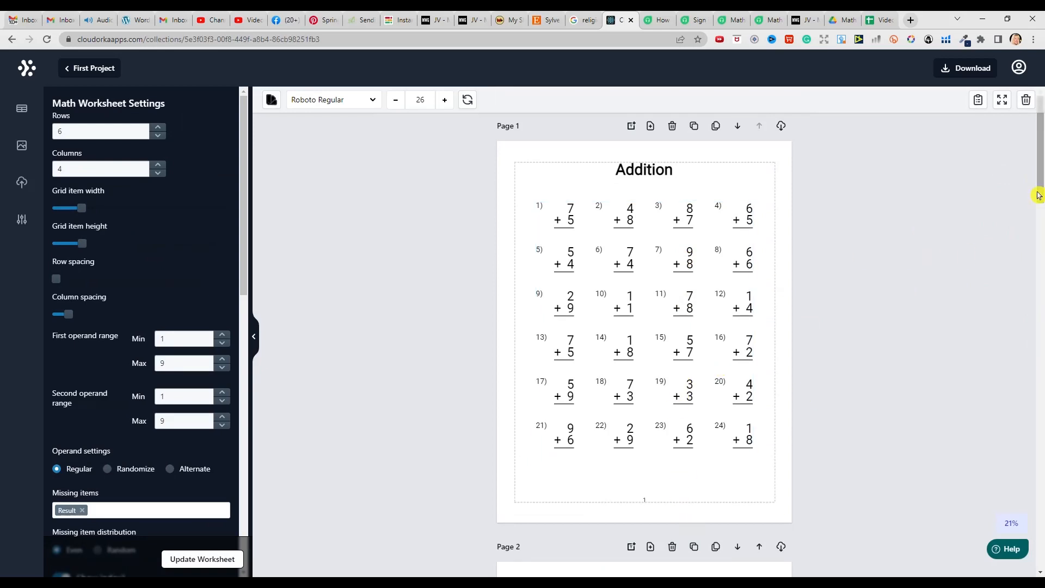
pyautogui.click(22, 145)
pyautogui.moveTo(243, 214); pyautogui.dragTo(262, 359)
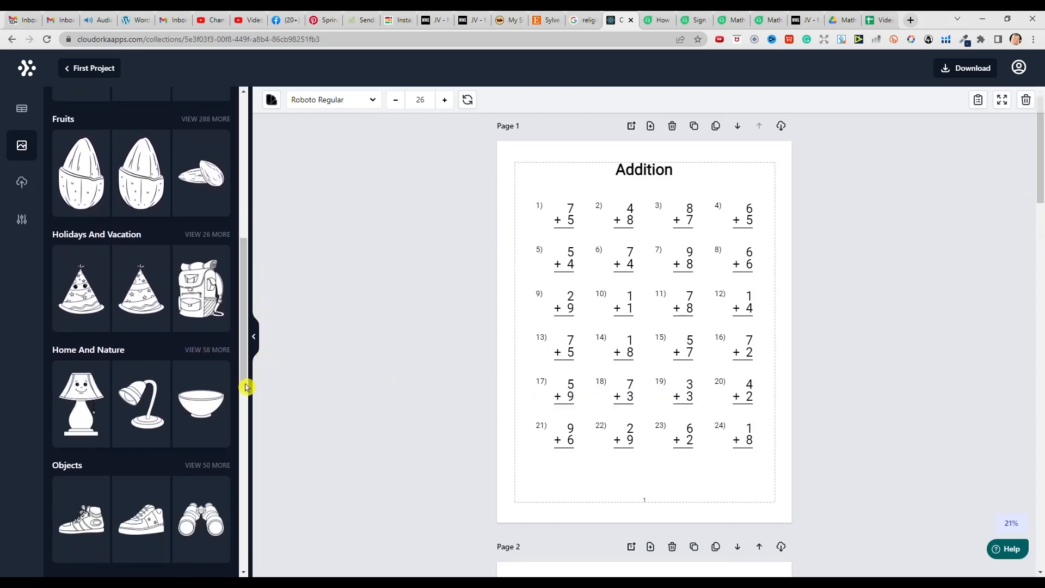
pyautogui.moveTo(248, 387); pyautogui.dragTo(246, 389)
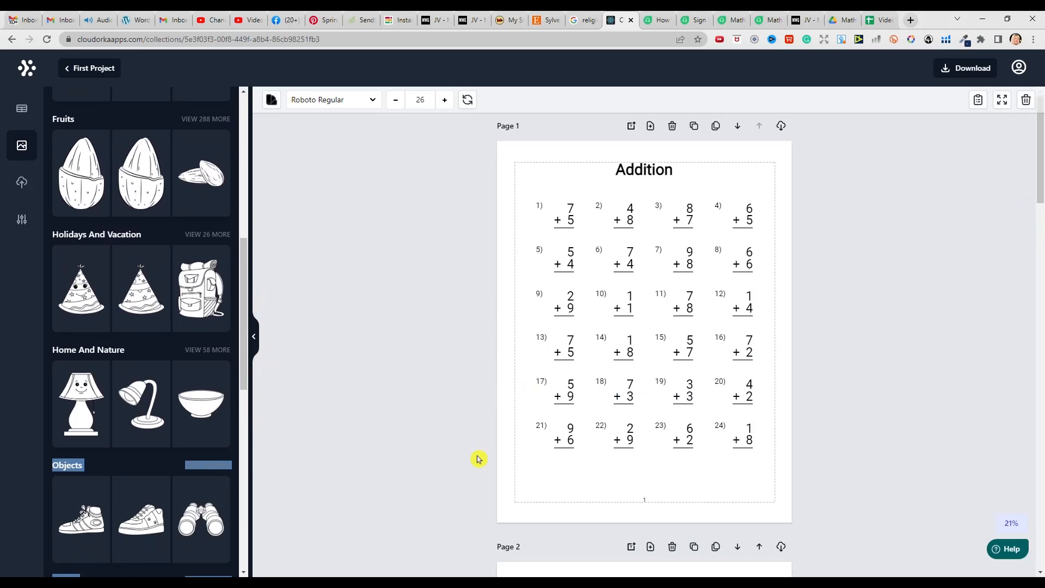
pyautogui.moveTo(240, 325); pyautogui.dragTo(253, 427)
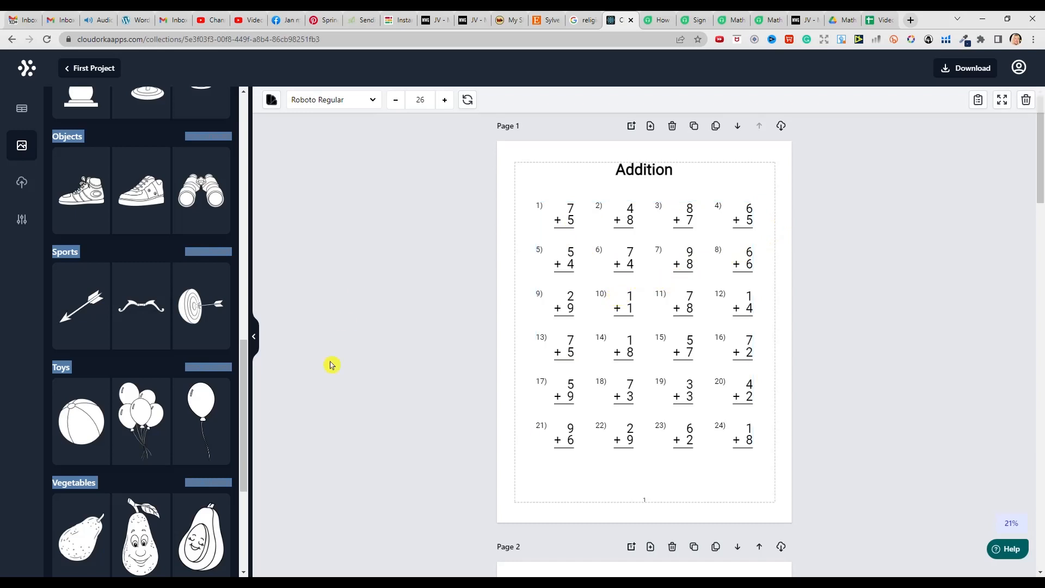
pyautogui.moveTo(238, 441); pyautogui.dragTo(252, 505)
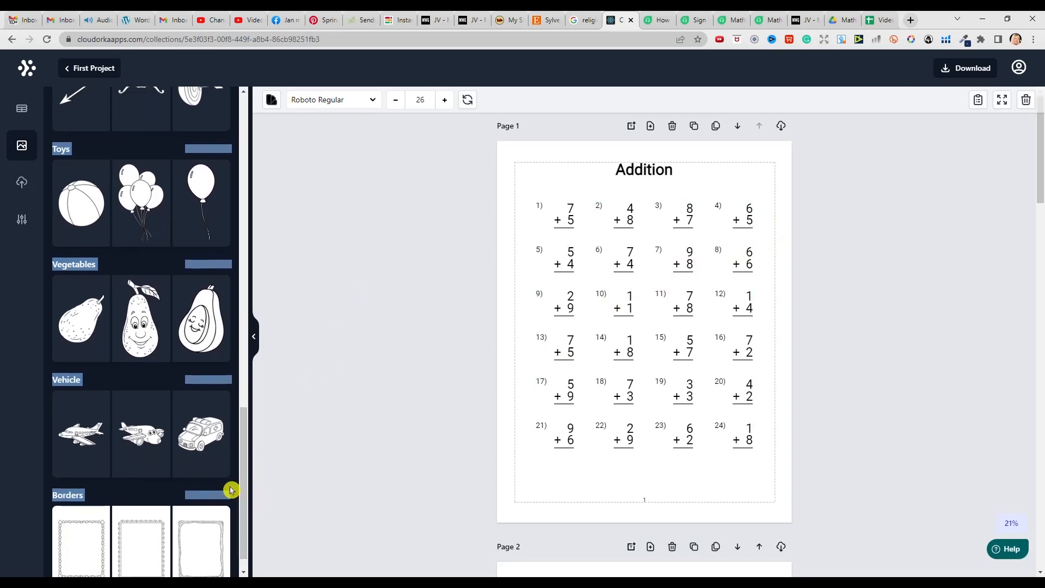
pyautogui.moveTo(245, 490); pyautogui.dragTo(253, 220)
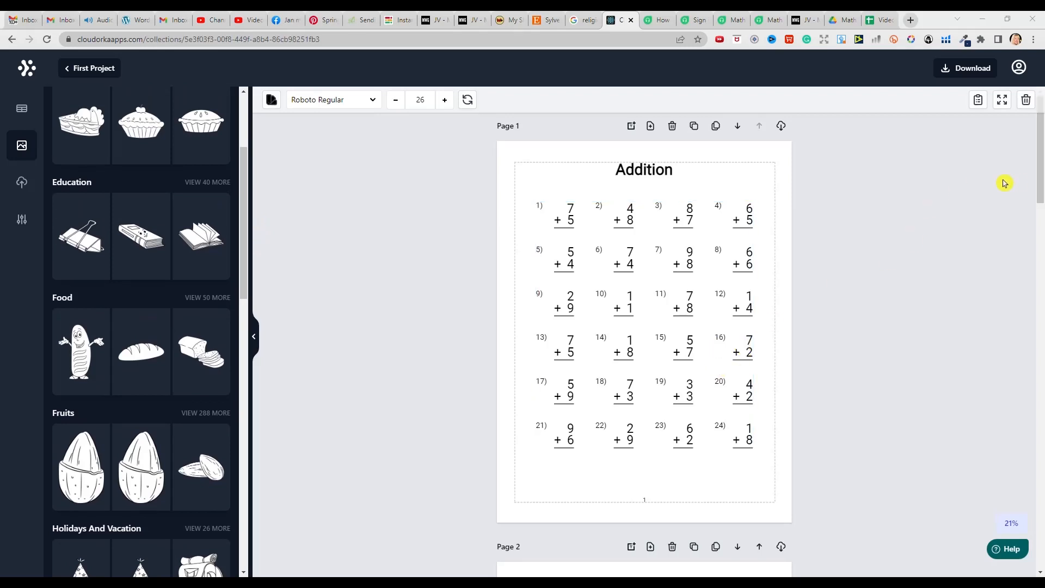
pyautogui.moveTo(1040, 174); pyautogui.dragTo(1039, 309)
pyautogui.moveTo(243, 303); pyautogui.dragTo(246, 217)
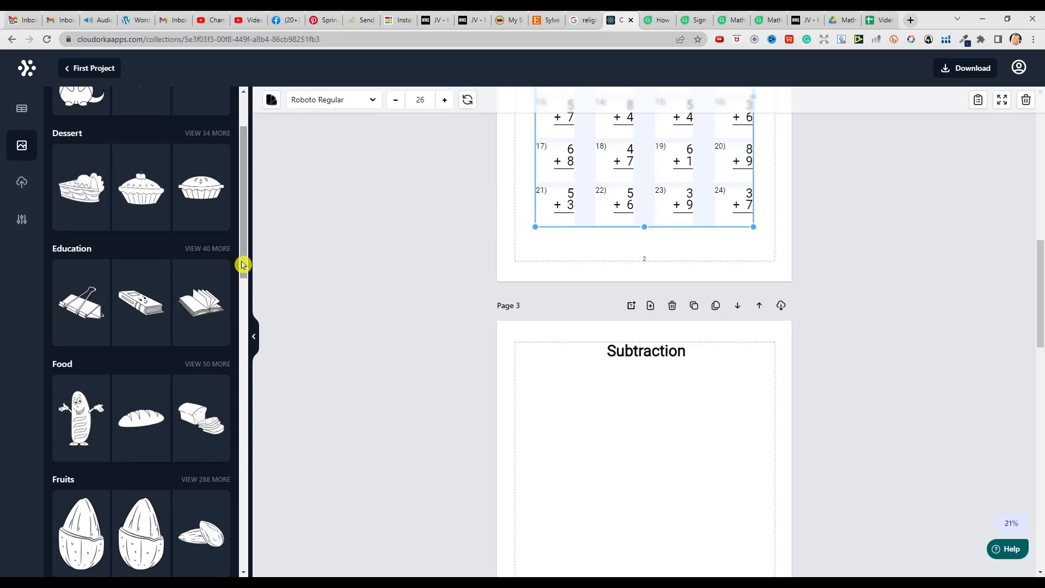
pyautogui.moveTo(245, 258); pyautogui.dragTo(246, 203)
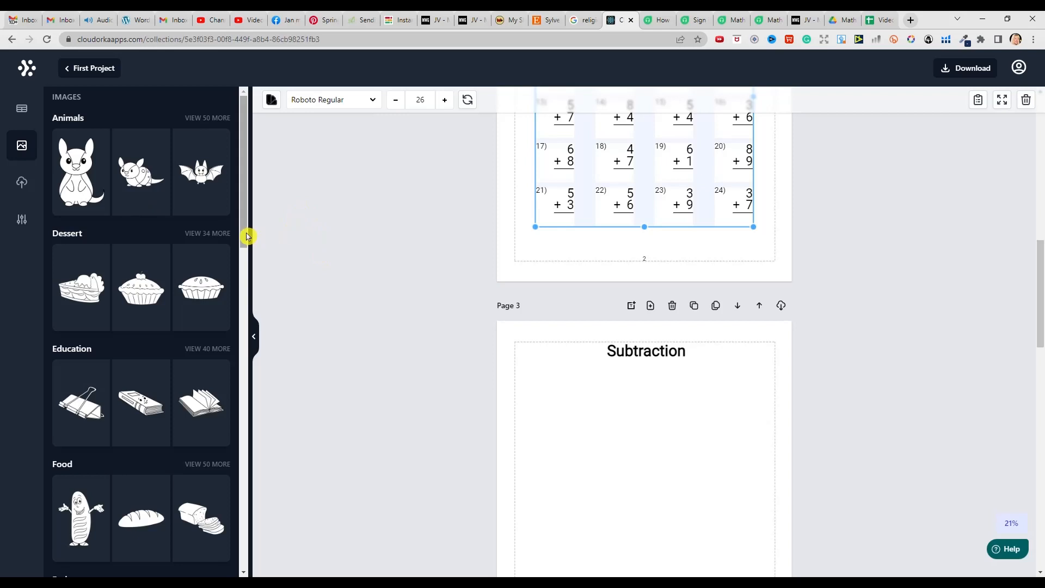
pyautogui.moveTo(243, 237); pyautogui.dragTo(244, 276)
# - Show the area for uploading custom images, and view the file formats available for downloading the collection
pyautogui.click(21, 189)
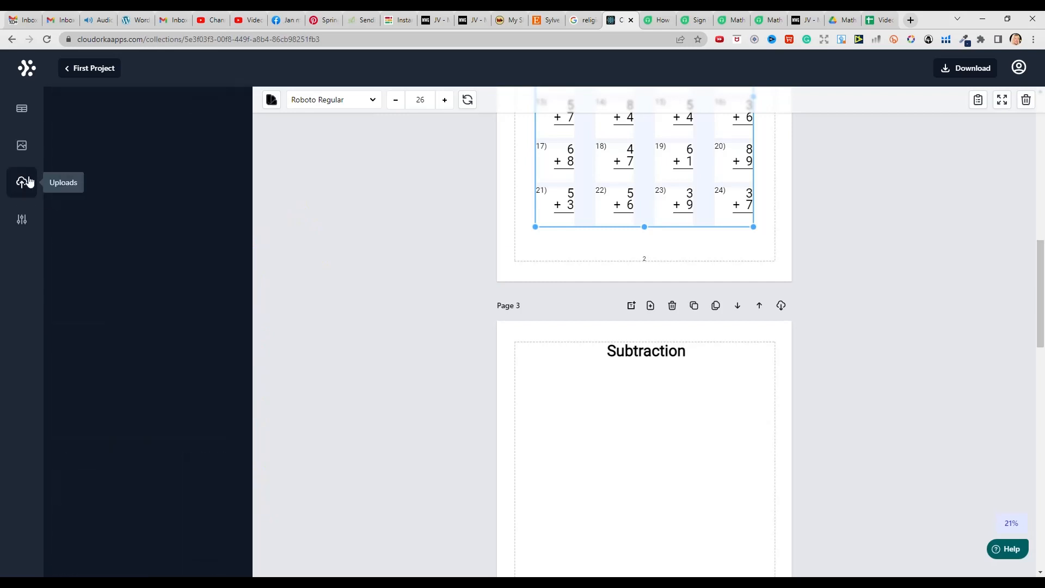
pyautogui.click(131, 215)
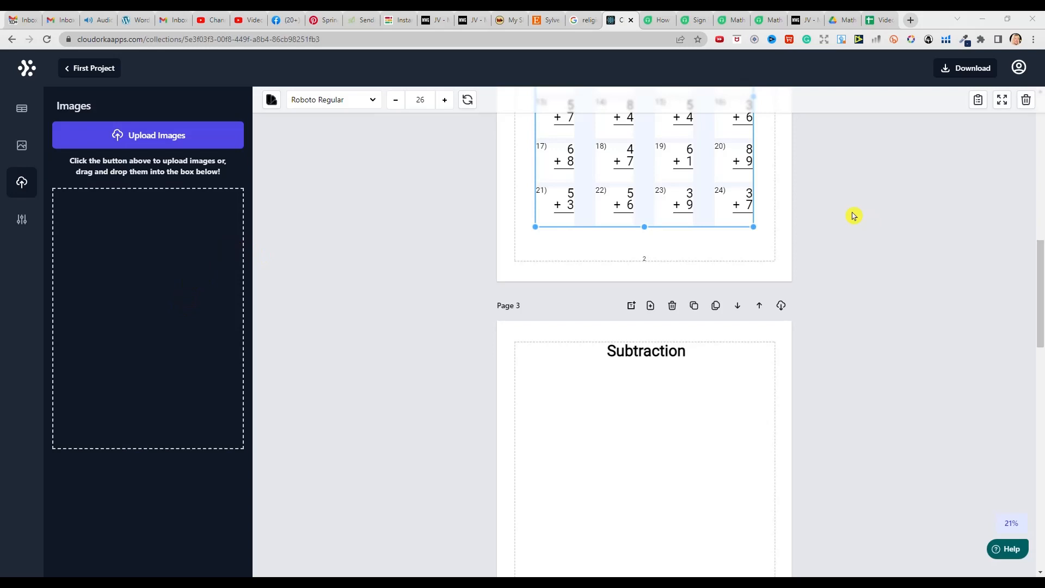
pyautogui.click(966, 71)
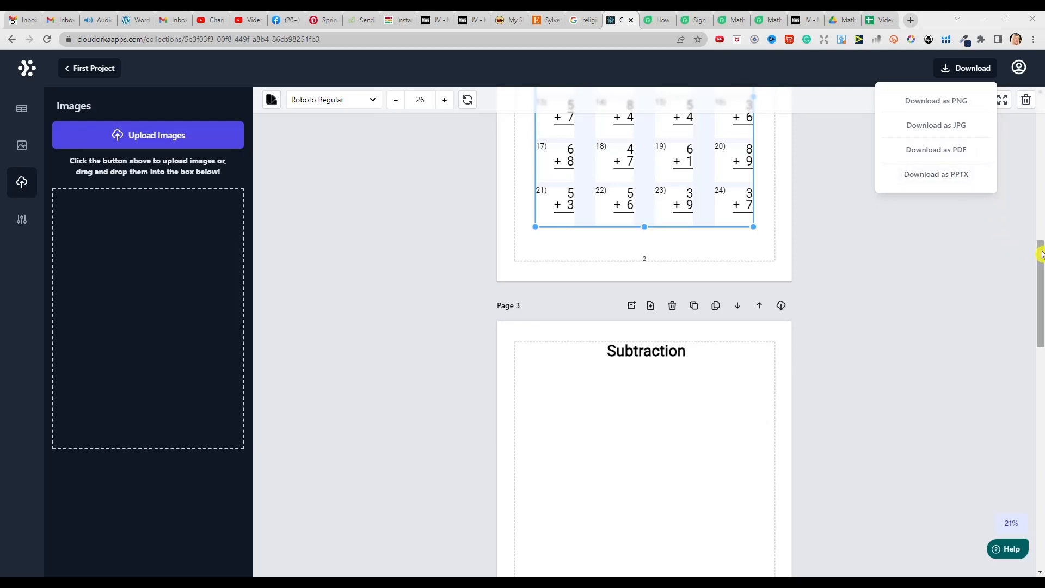
pyautogui.moveTo(1041, 260); pyautogui.dragTo(1036, 298)
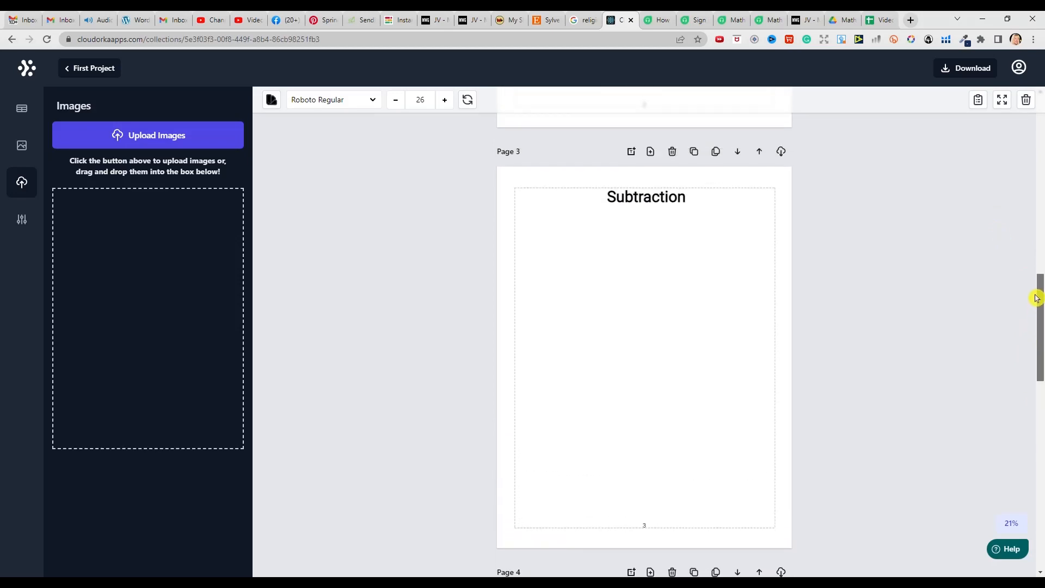
pyautogui.moveTo(1036, 298); pyautogui.dragTo(1038, 298)
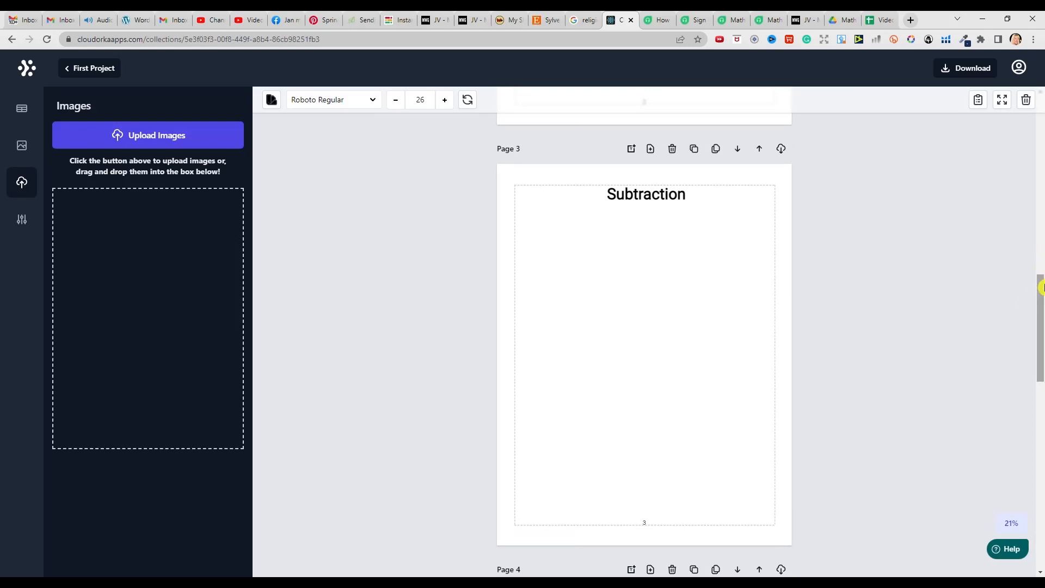
pyautogui.moveTo(1041, 294)
pyautogui.mouseDown()
pyautogui.moveTo(1041, 318)
pyautogui.moveTo(1036, 311)
pyautogui.mouseUp()
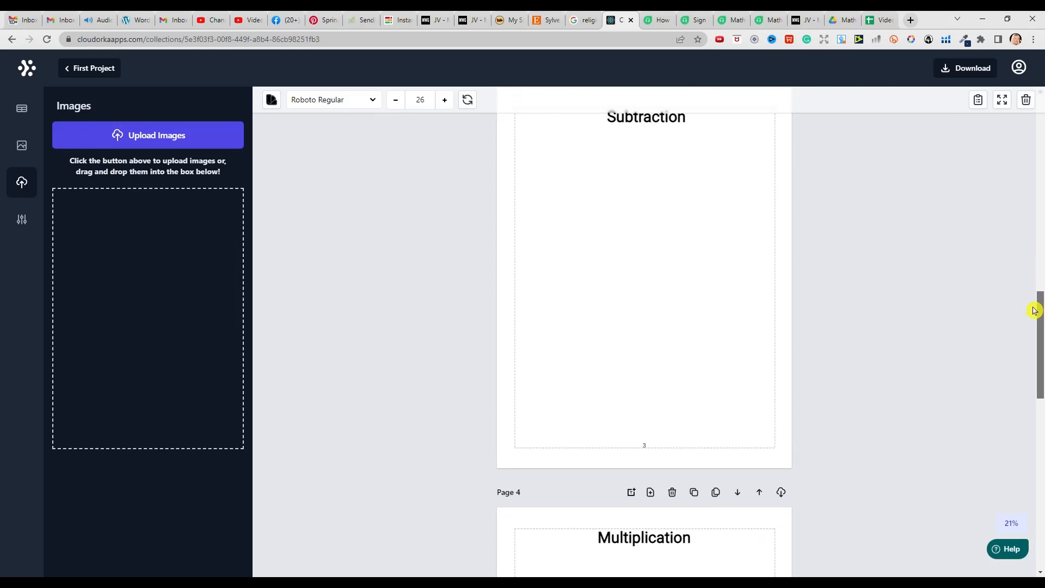
pyautogui.moveTo(1035, 310); pyautogui.dragTo(1028, 309)
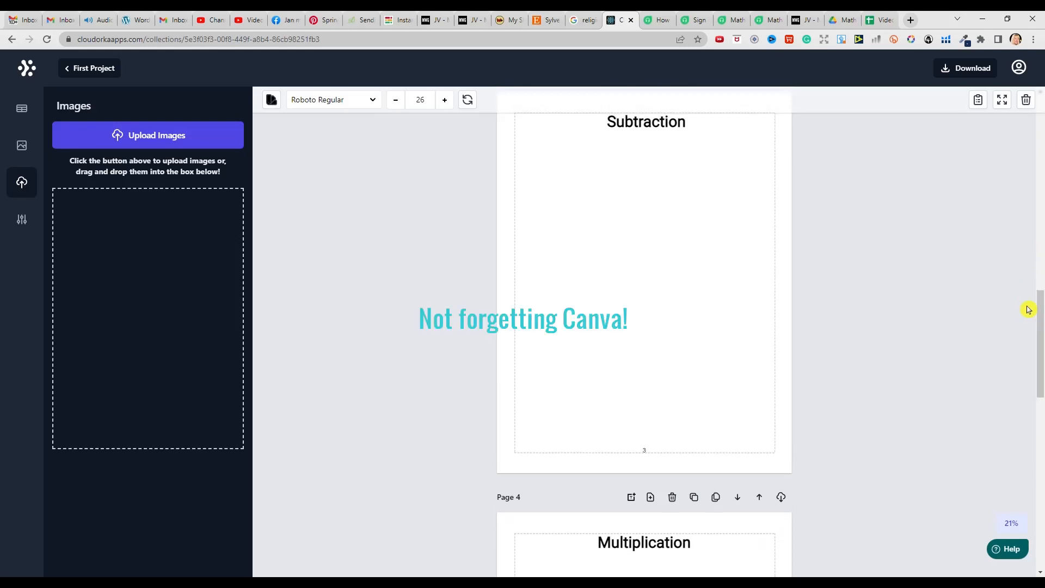